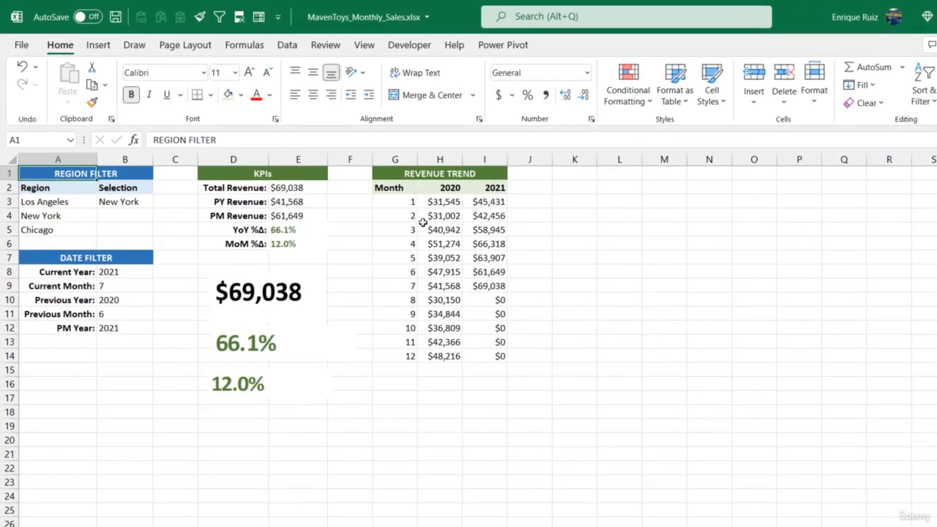
left_click_drag(381, 192, 489, 357)
left_click(101, 46)
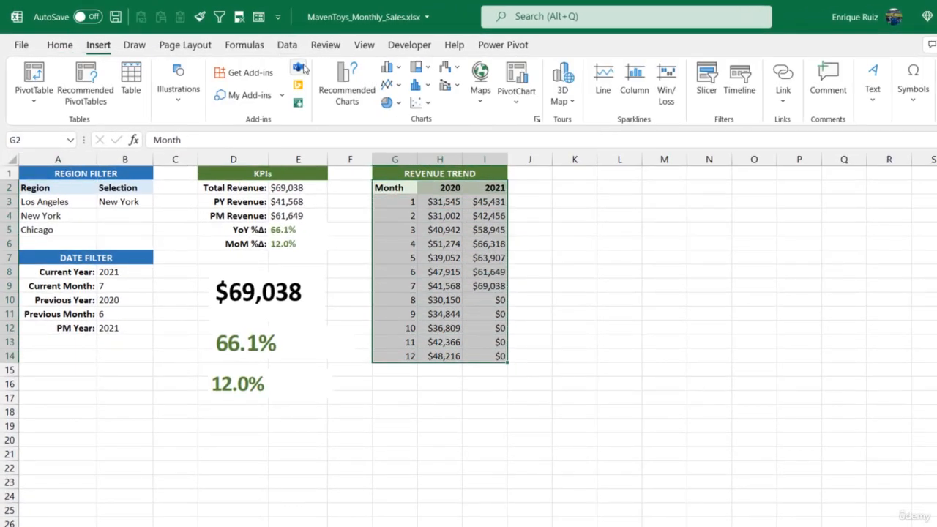
left_click(390, 85)
left_click(399, 134)
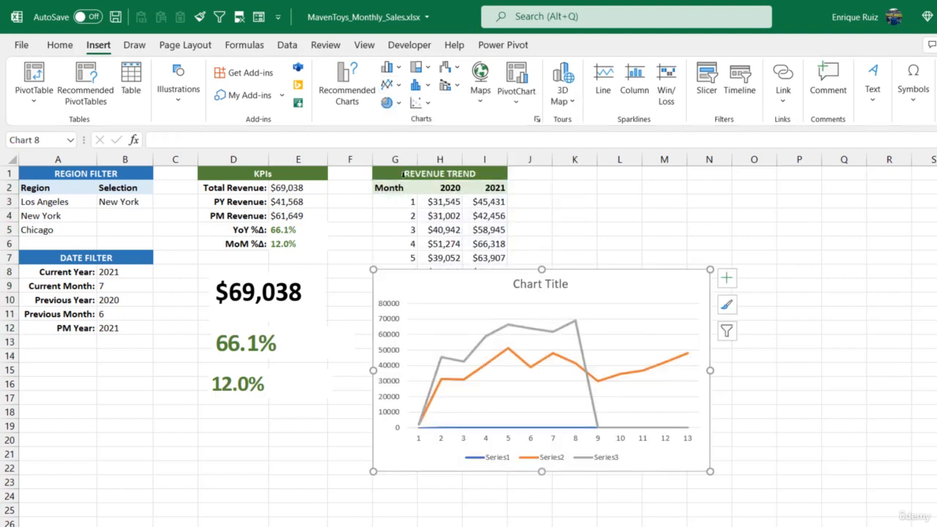
left_click_drag(403, 283, 550, 205)
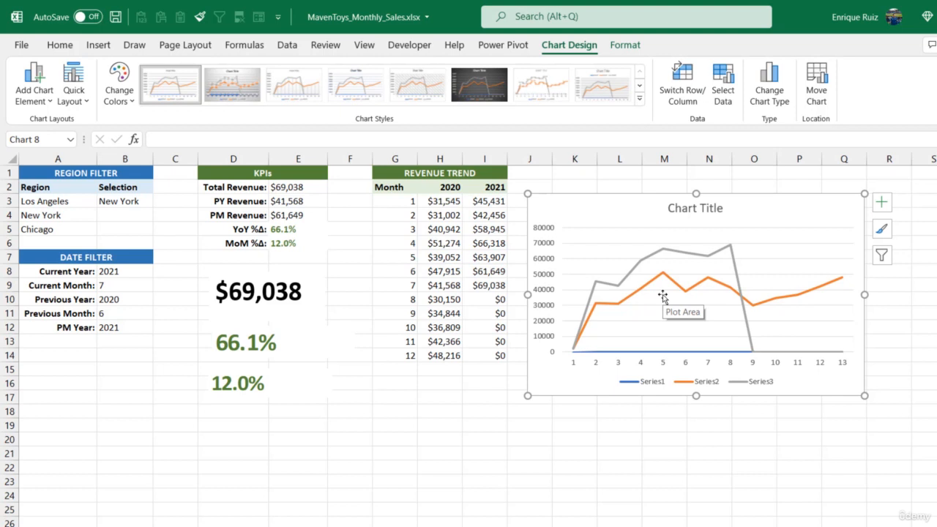
key("Delete")
Insert a blank line chart from an empty cell and place it beside the Revenue Trend table.
left_click(576, 203)
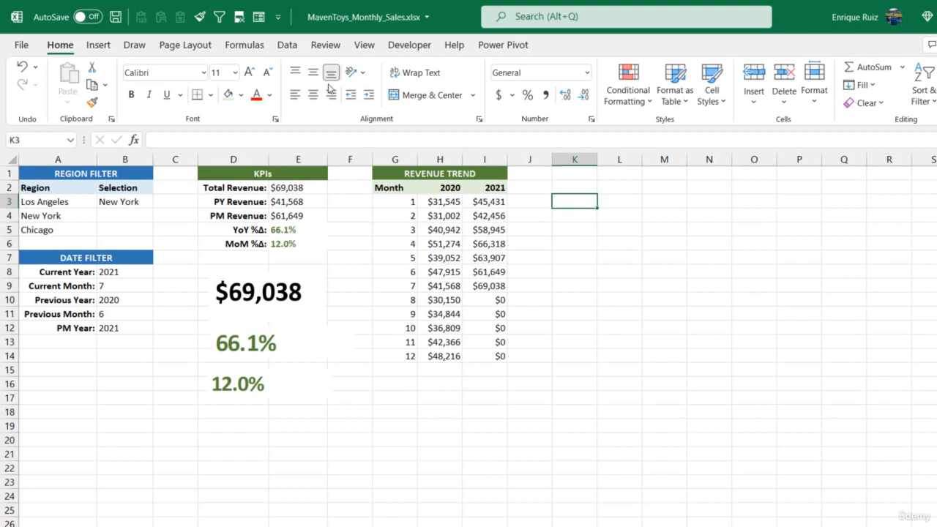
left_click(98, 45)
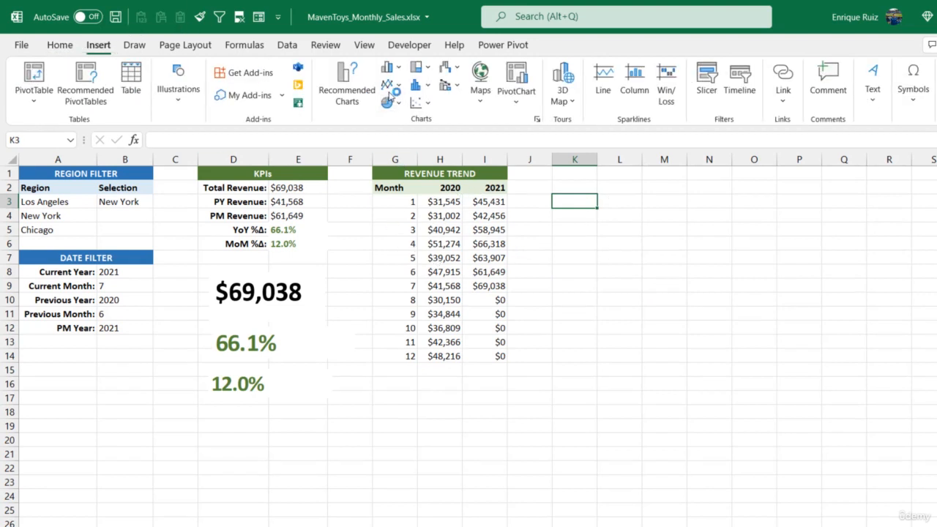
left_click(389, 84)
left_click(399, 135)
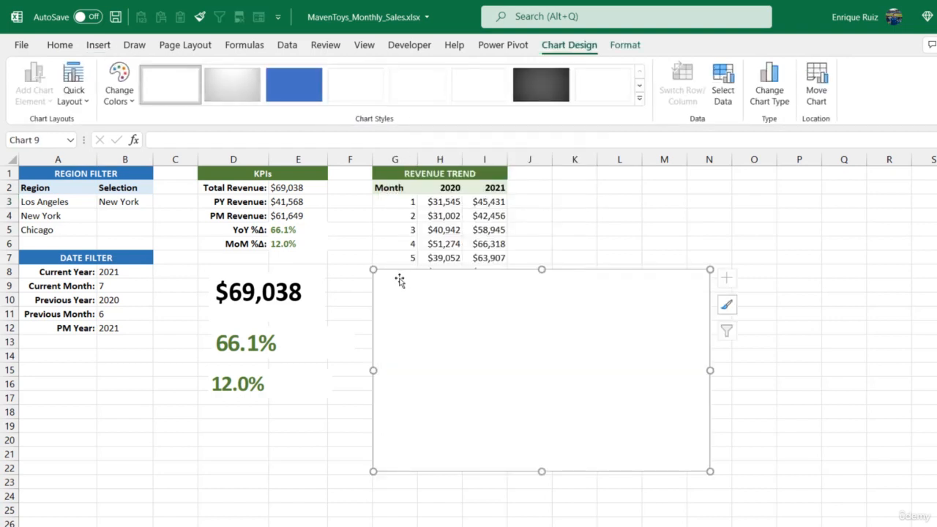
left_click_drag(399, 278, 561, 199)
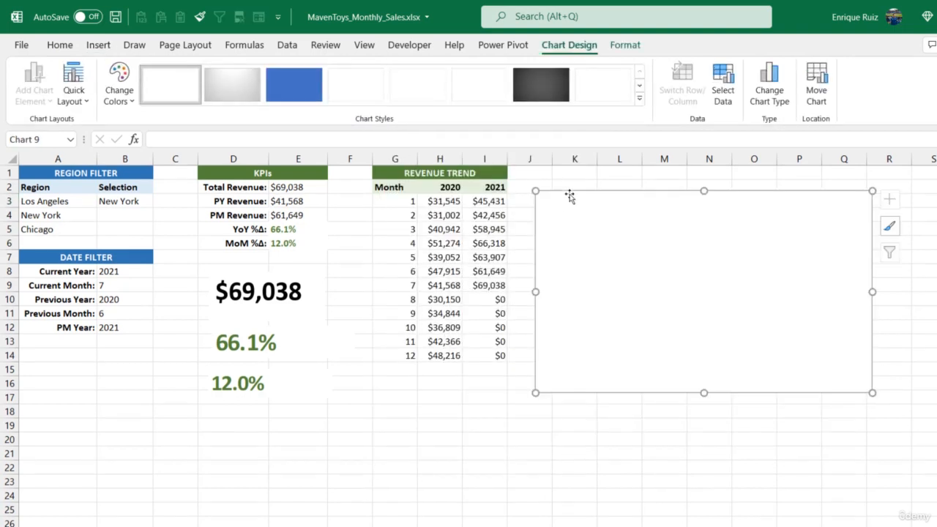
Add a chart series named from the 2020 header in H2, with its values taken from H3:H14.
left_click(722, 82)
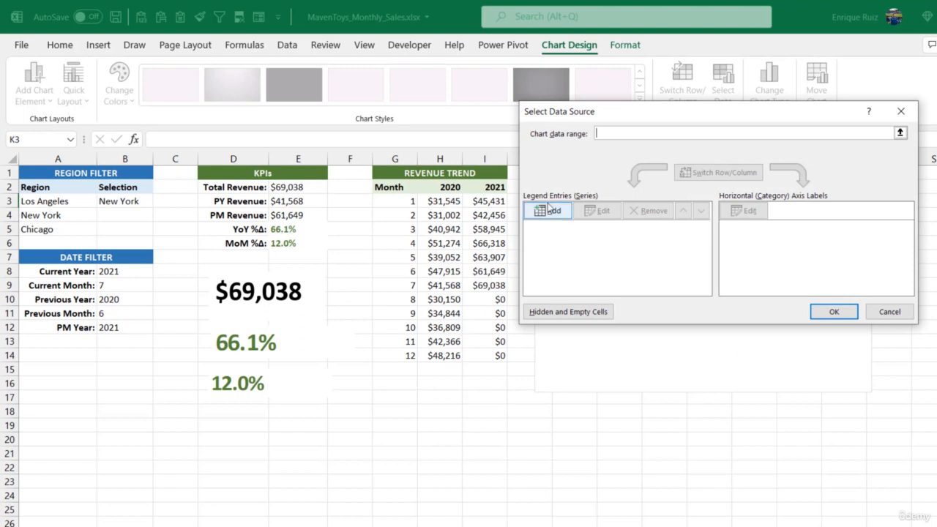
left_click(551, 211)
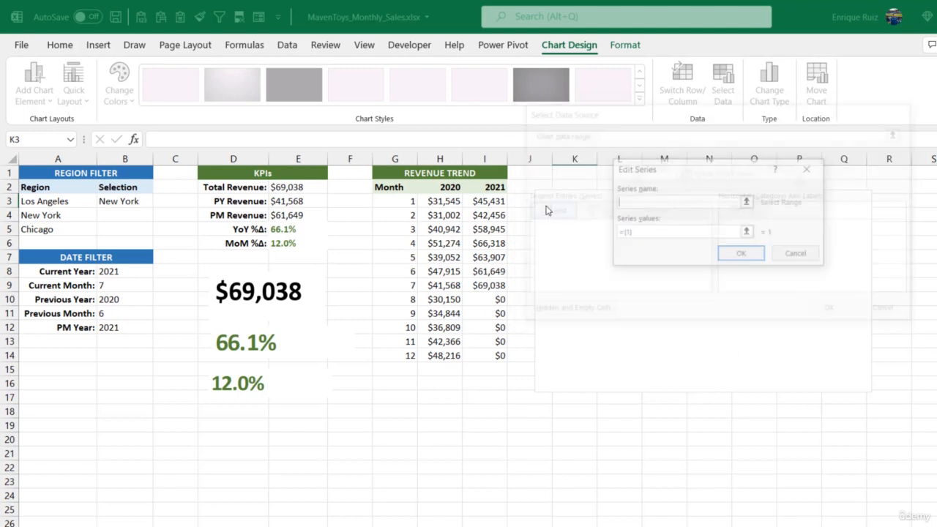
left_click(454, 188)
left_click(747, 232)
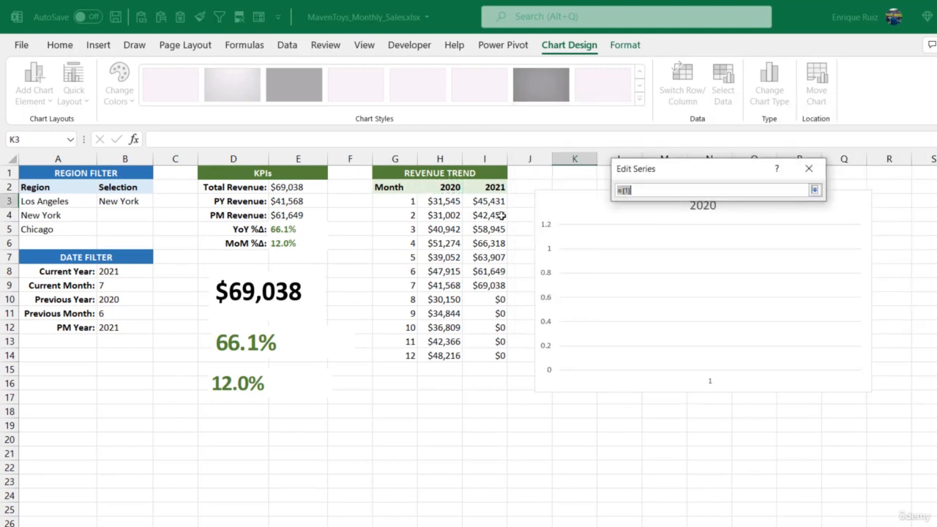
left_click_drag(452, 202, 446, 356)
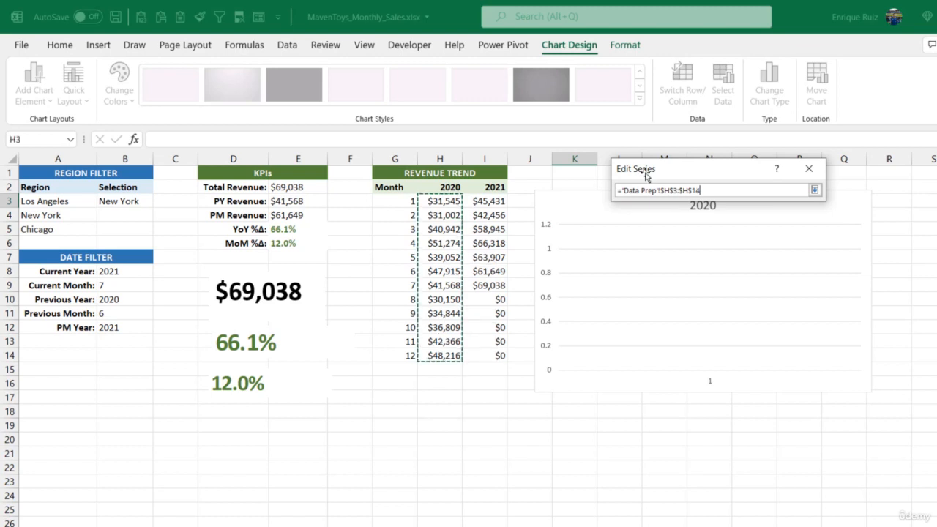
left_click(815, 189)
left_click(742, 253)
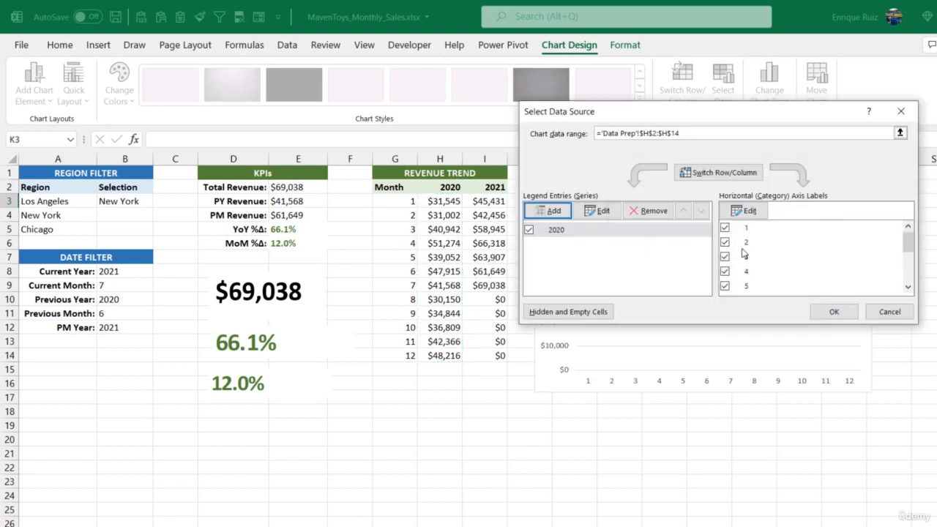
Add a second chart series named from the 2021 header in I2, with values from I3:I14, and apply the data source.
left_click(555, 211)
left_click(495, 188)
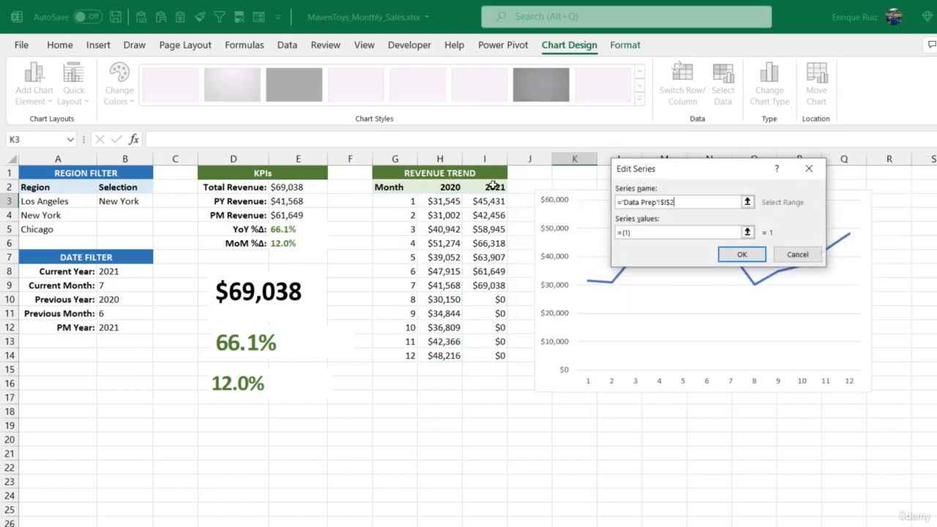
left_click(747, 231)
left_click_drag(491, 202, 480, 348)
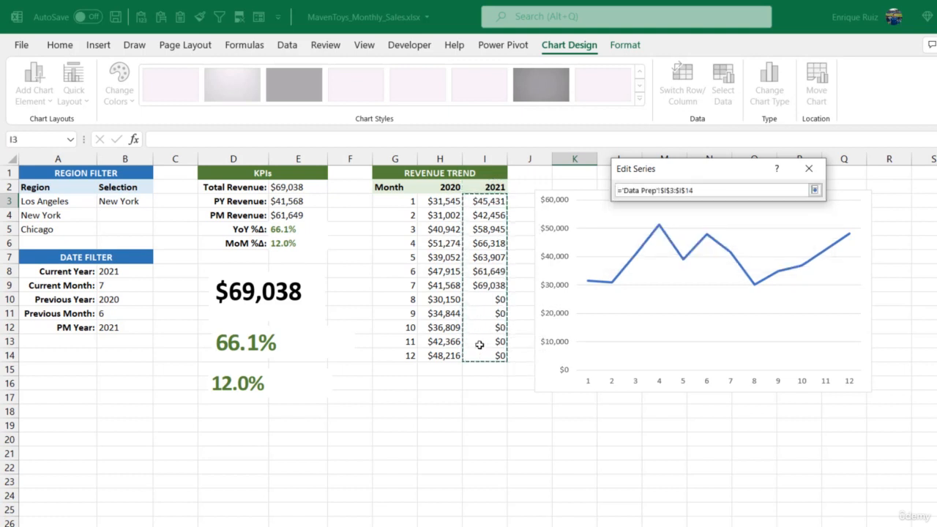
left_click(815, 190)
left_click(745, 254)
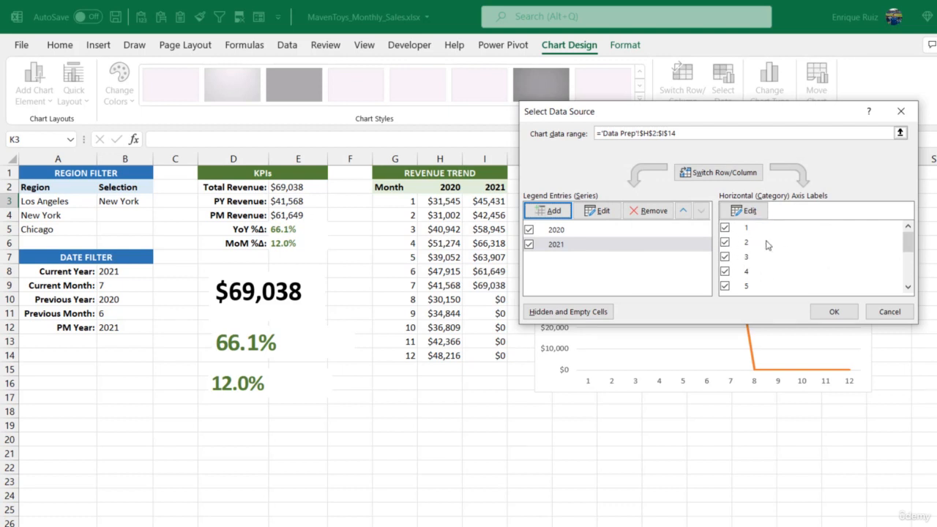
scroll(767, 246, "down", 3)
scroll(766, 248, "up", 3)
scroll(765, 249, "down", 3)
scroll(765, 252, "up", 3)
left_click(834, 312)
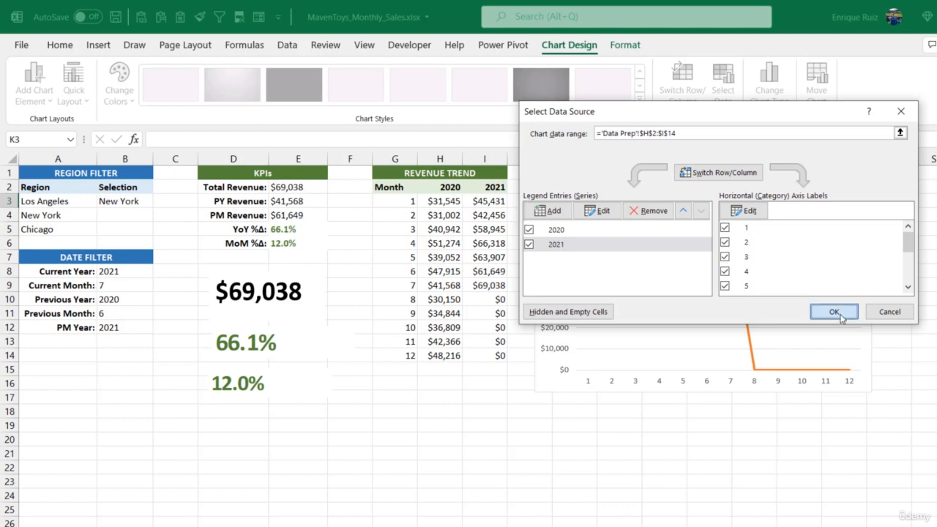
Insert a column before the 2020 revenue column, rename the G2 header "Month #" and label H2 "Month".
right_click(439, 159)
left_click(483, 282)
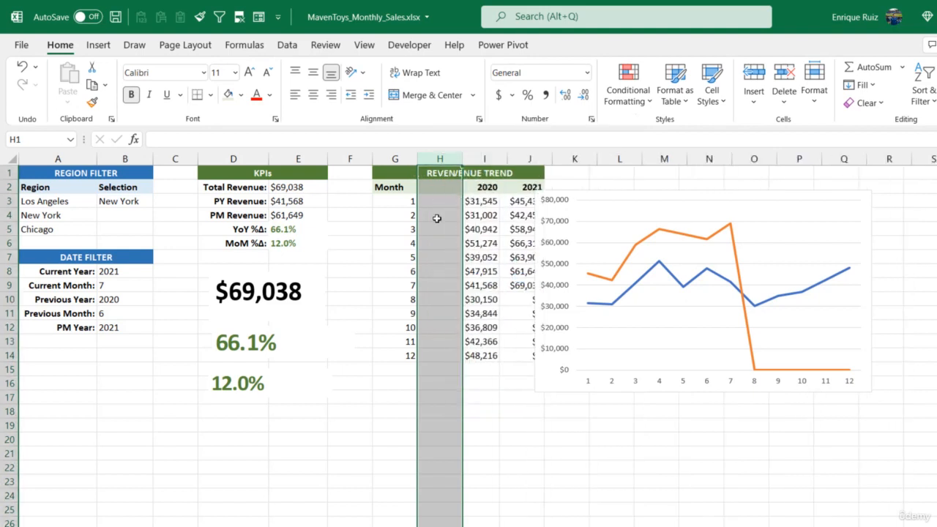
double_click(411, 188)
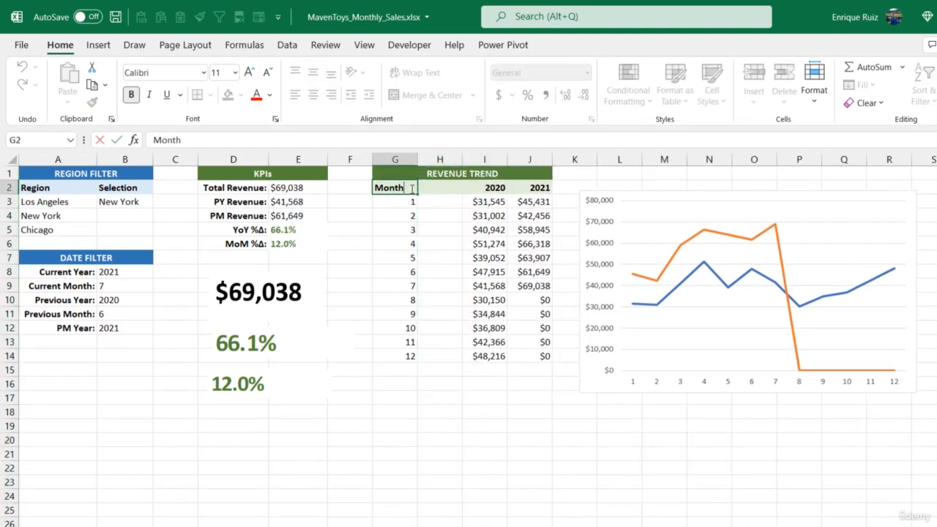
type("#")
key("Tab")
type("Mont")
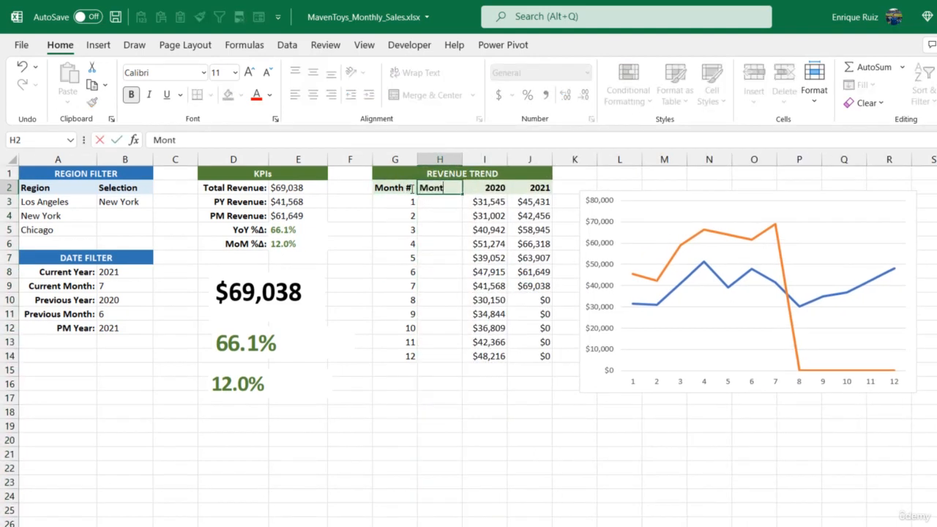
key("Return")
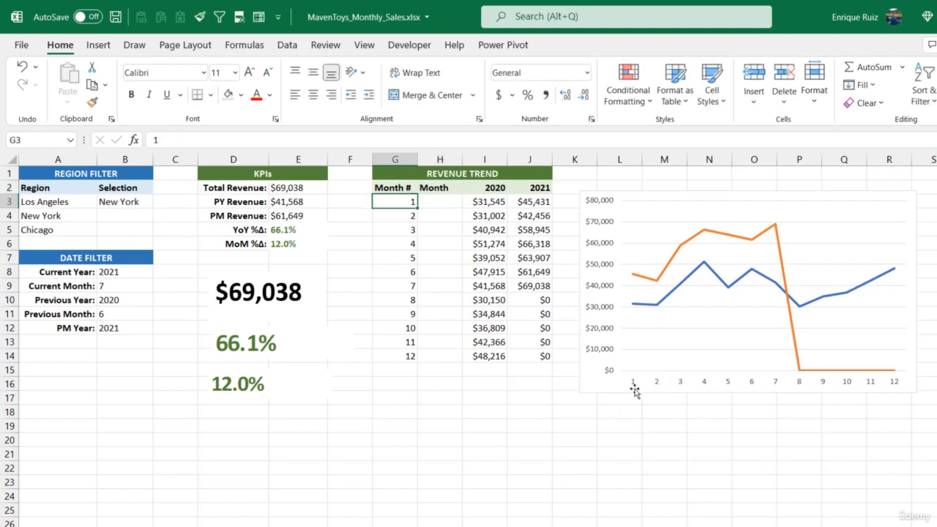
Fill H3:H14 with the month initials J, F, M, A, M, J, J, A, S, O, N, D.
left_click(451, 204)
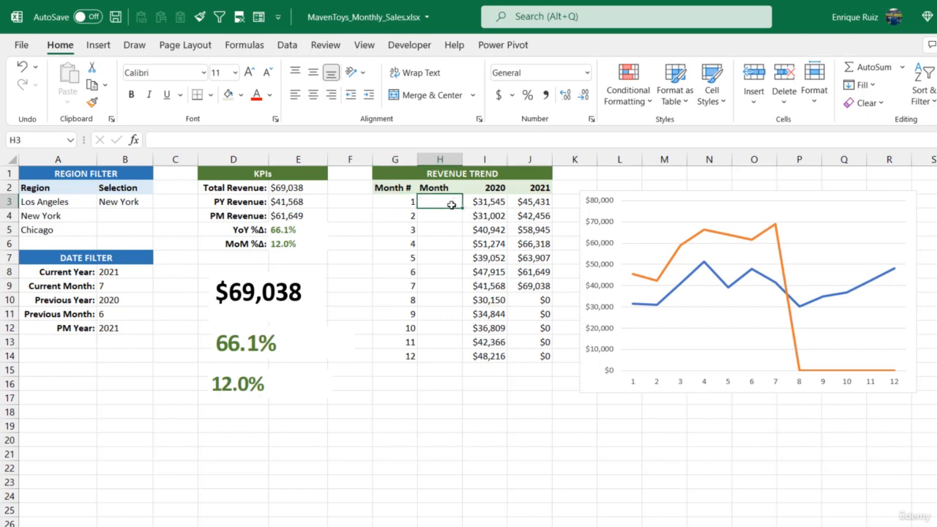
type("J")
key("Return")
type("F")
key("Return")
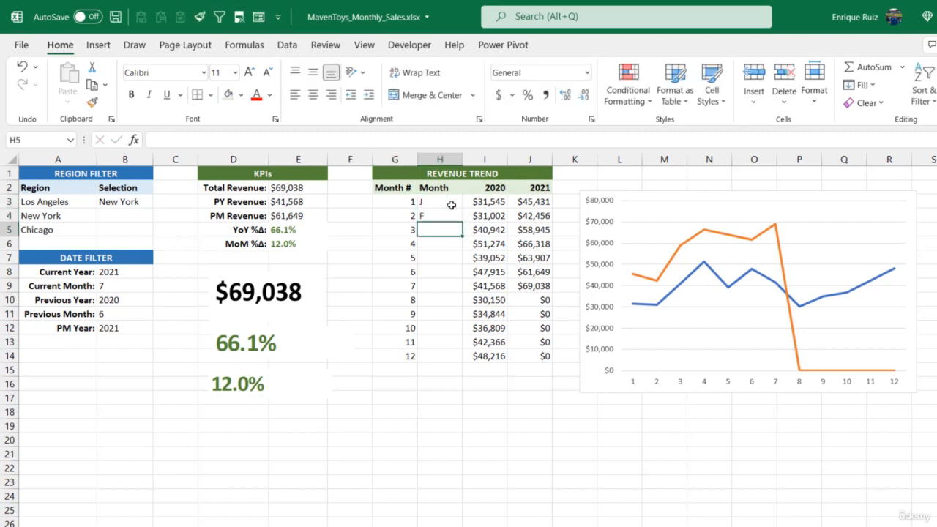
type("M")
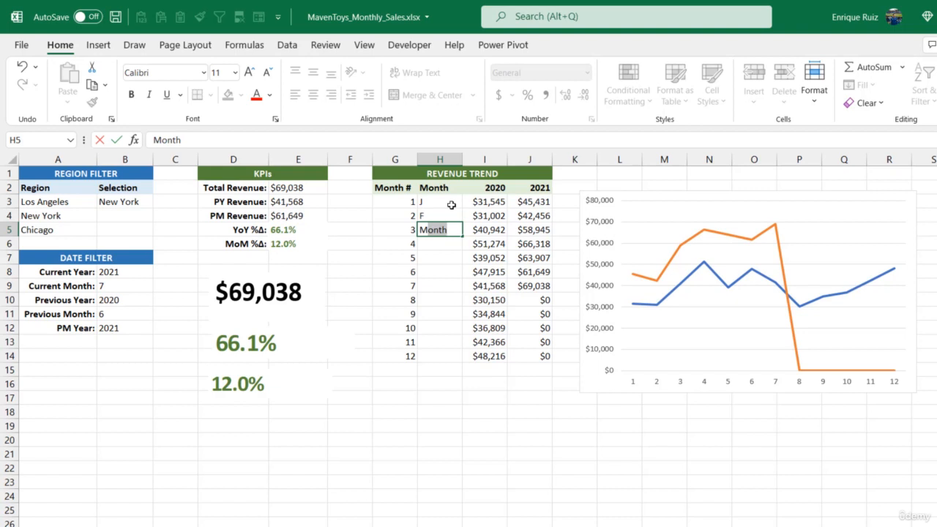
key("BackSpace")
key("Return")
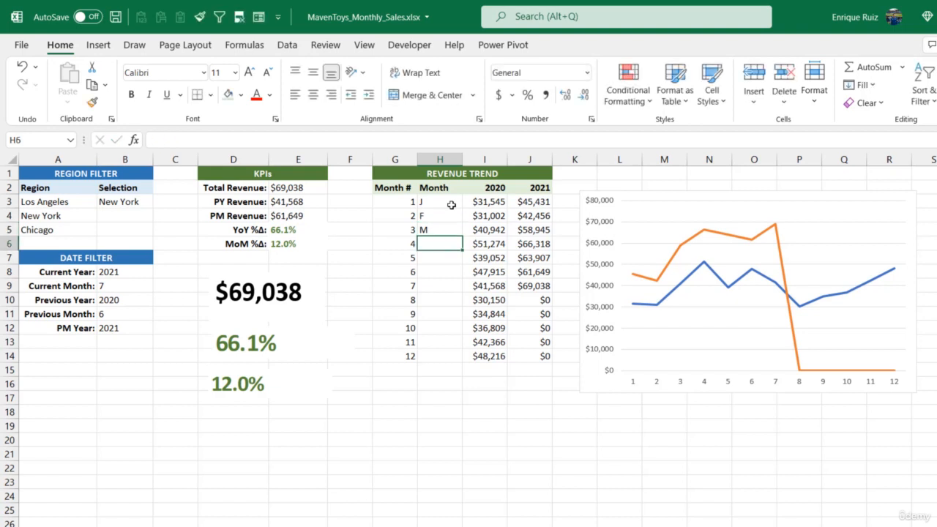
type("A")
key("Return")
type("M")
key("Return")
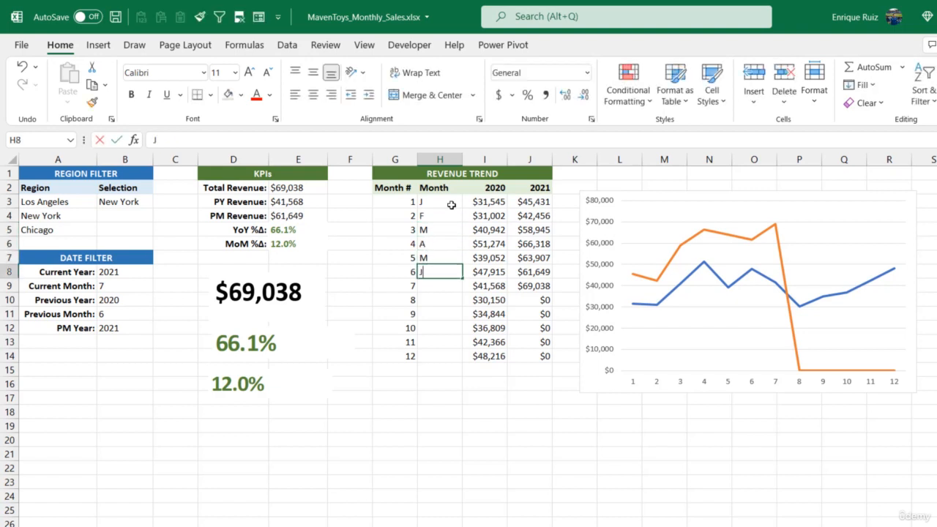
type("J")
key("Return")
type("J")
key("Return")
type("A")
key("Return")
type("S")
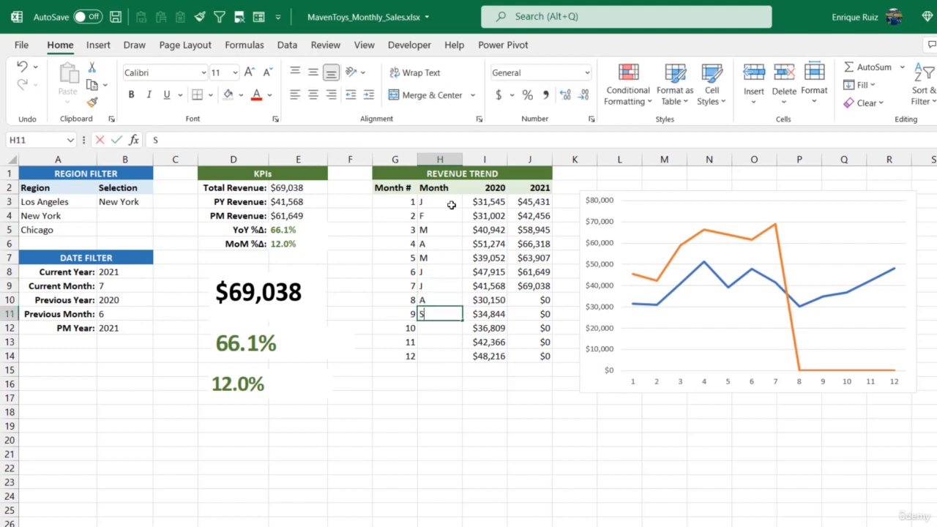
key("Return")
type("O")
key("Return")
type("N")
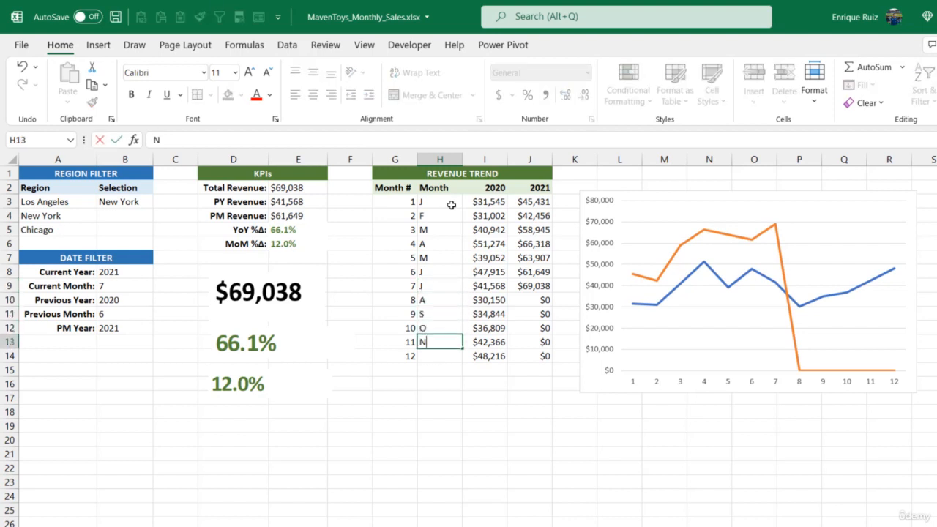
key("Return")
type("D")
key("Return")
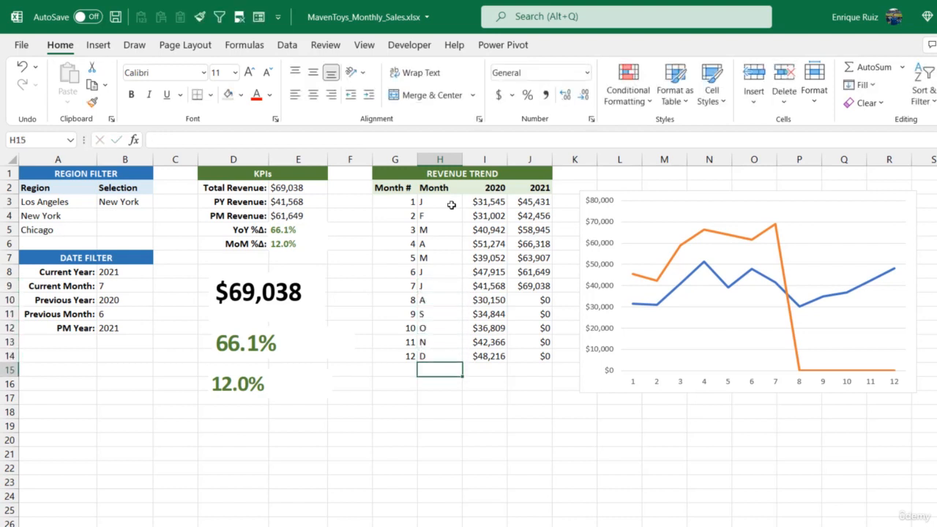
Set the line chart's horizontal axis labels to the month initials in H3:H14 and apply the data source.
left_click(602, 387)
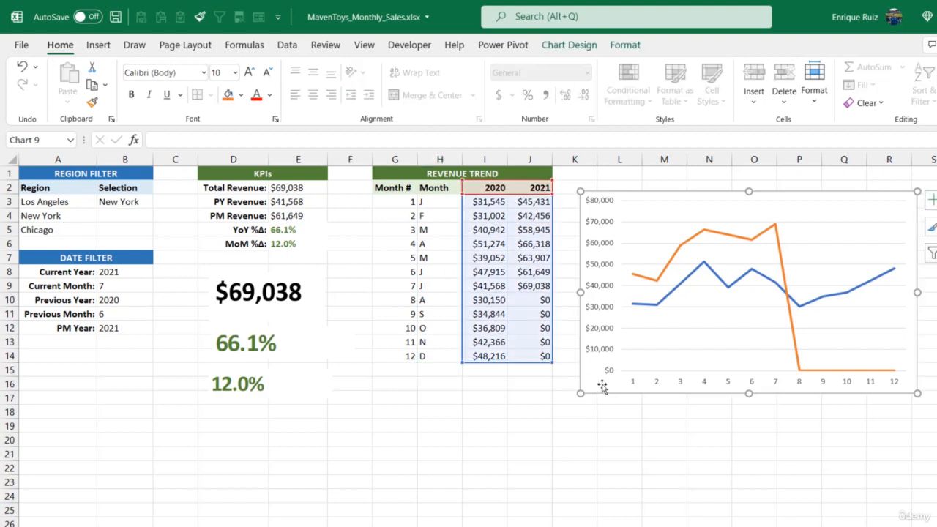
left_click(577, 54)
left_click(722, 92)
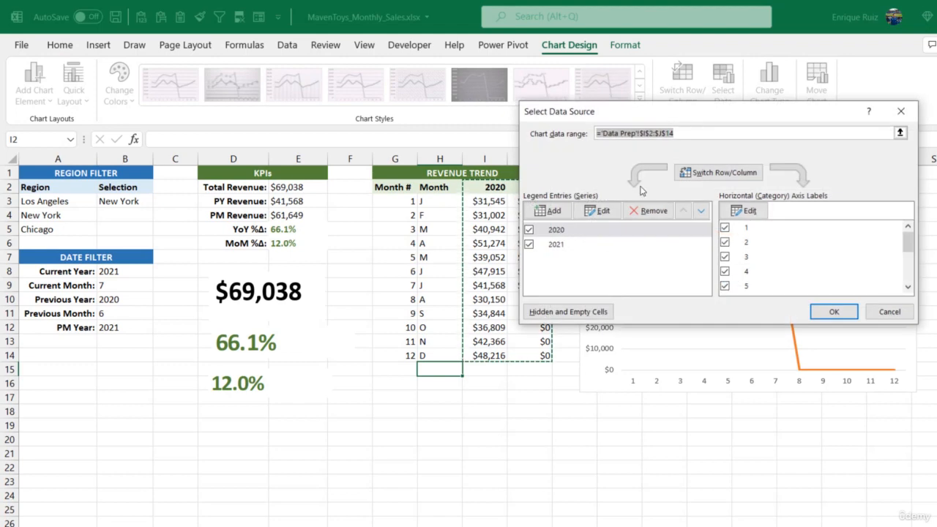
left_click(594, 231)
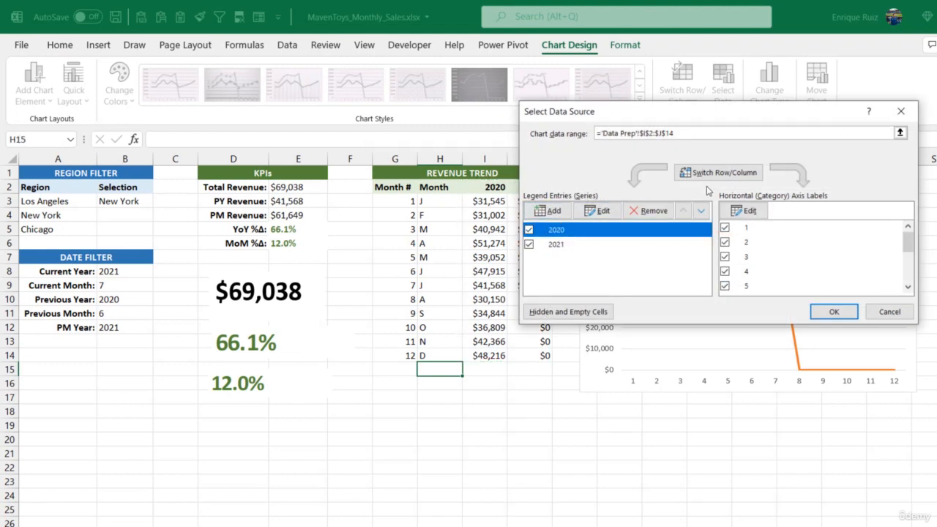
left_click(743, 211)
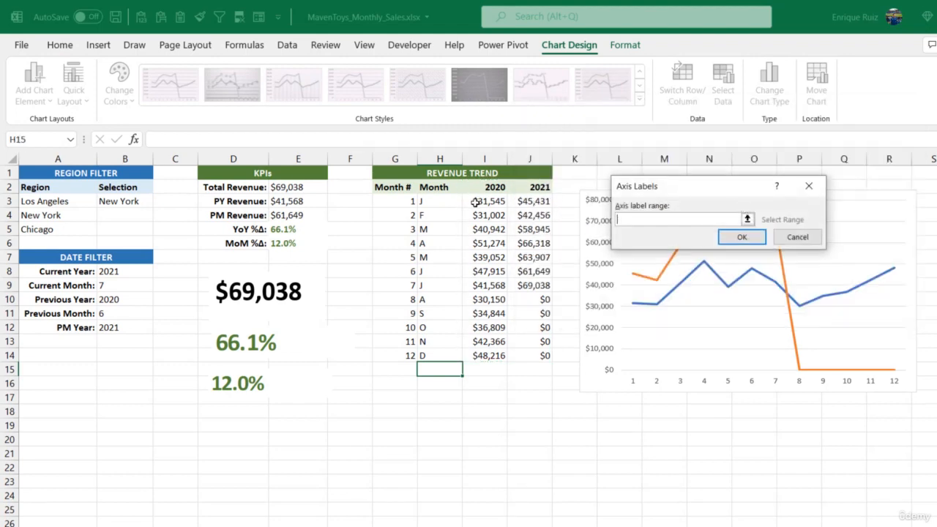
left_click_drag(446, 199, 441, 353)
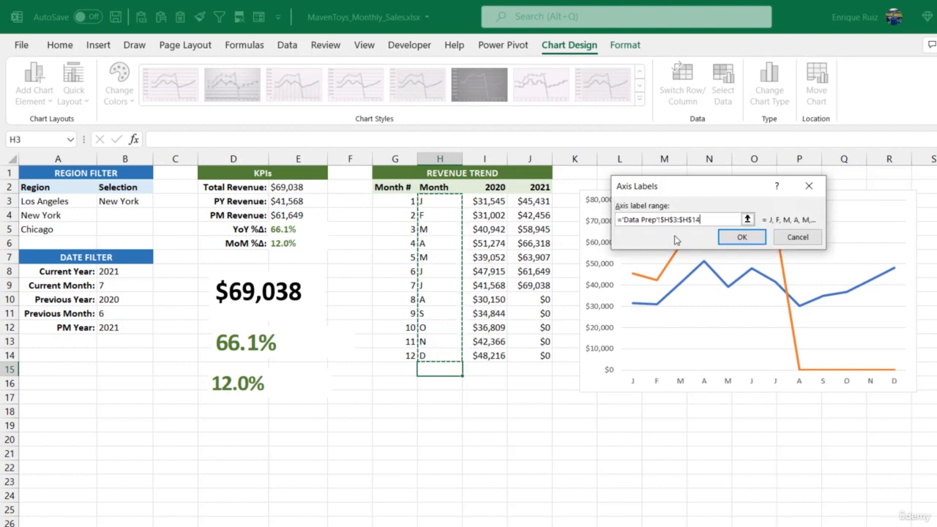
left_click(740, 238)
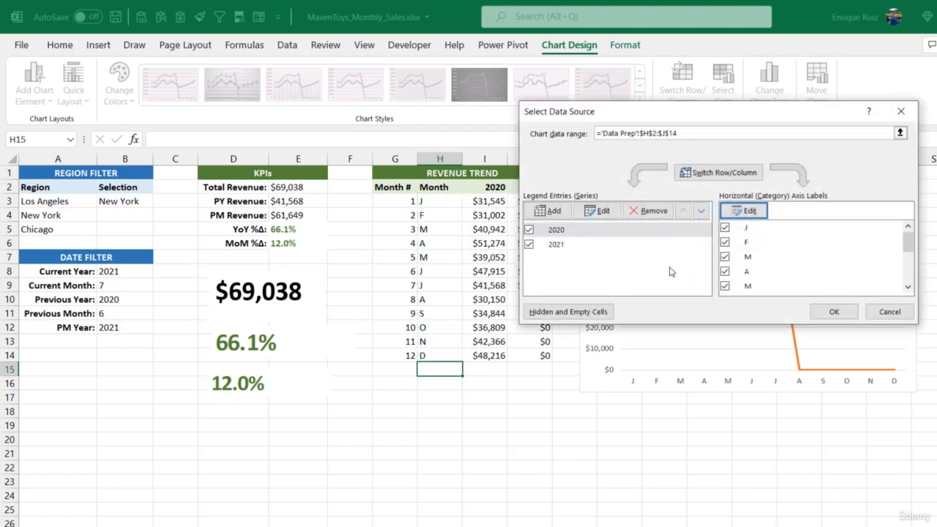
left_click(622, 231)
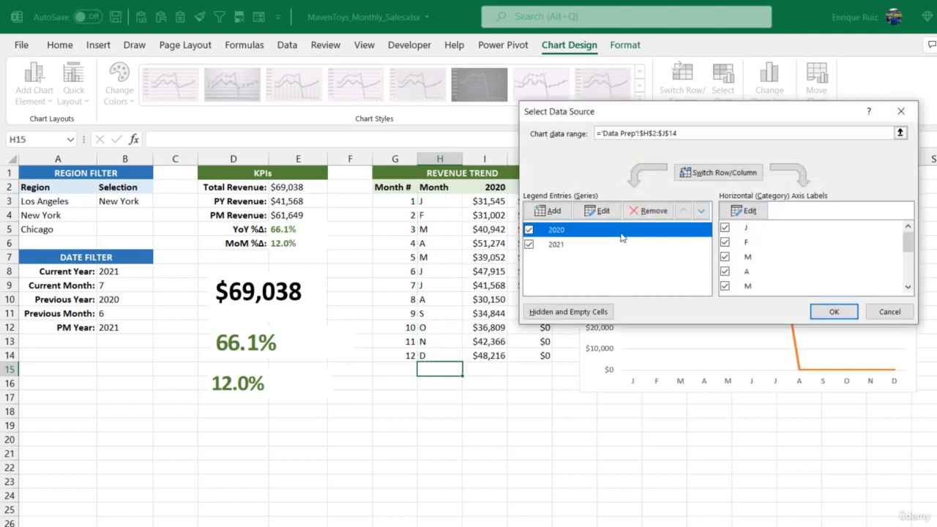
left_click(624, 245)
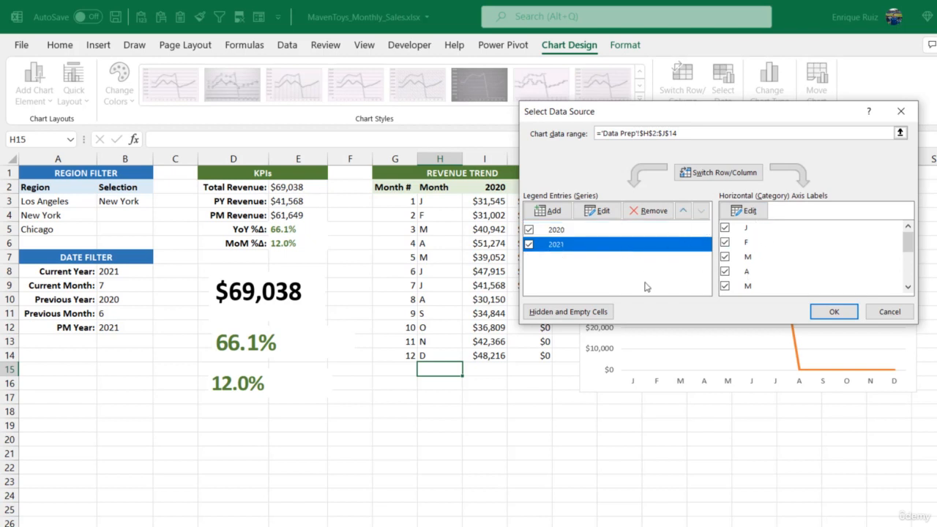
left_click(834, 312)
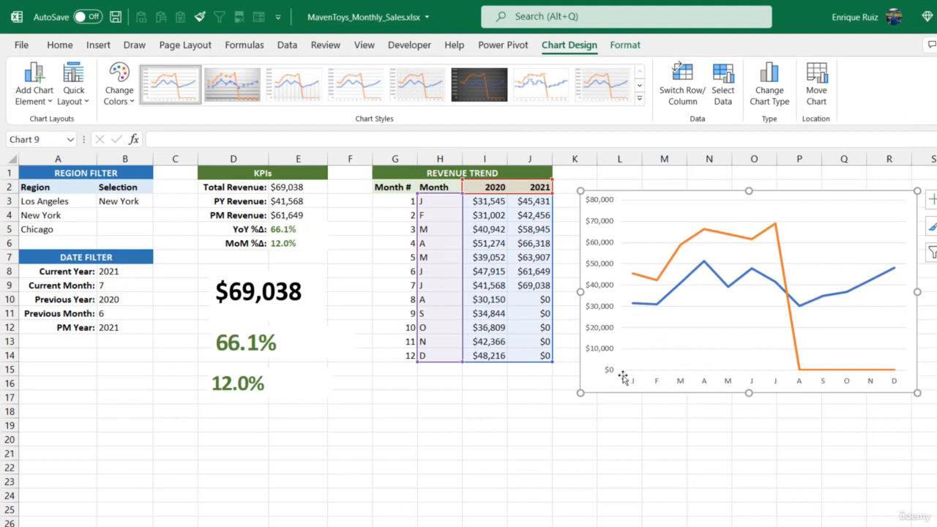
Add a primary horizontal axis title to the chart reading "Month".
left_click(33, 86)
mouse_move(72, 145)
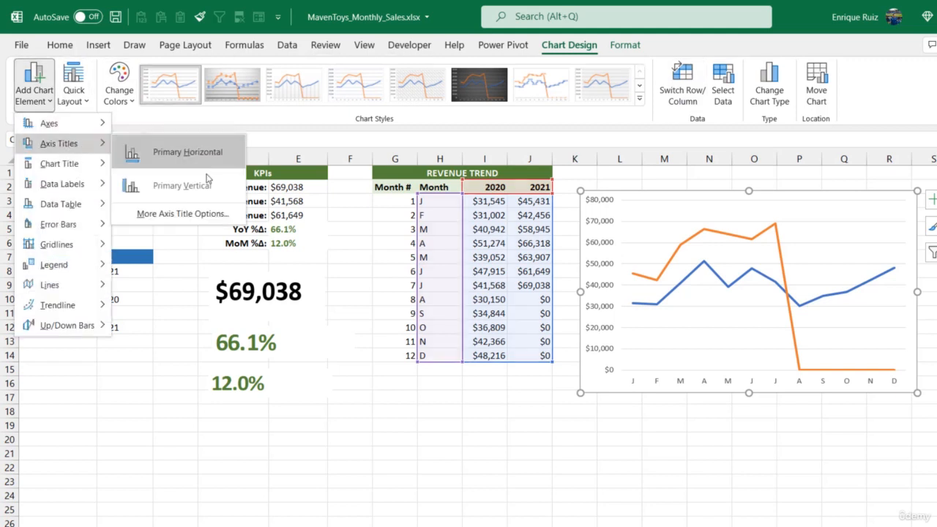
left_click(179, 152)
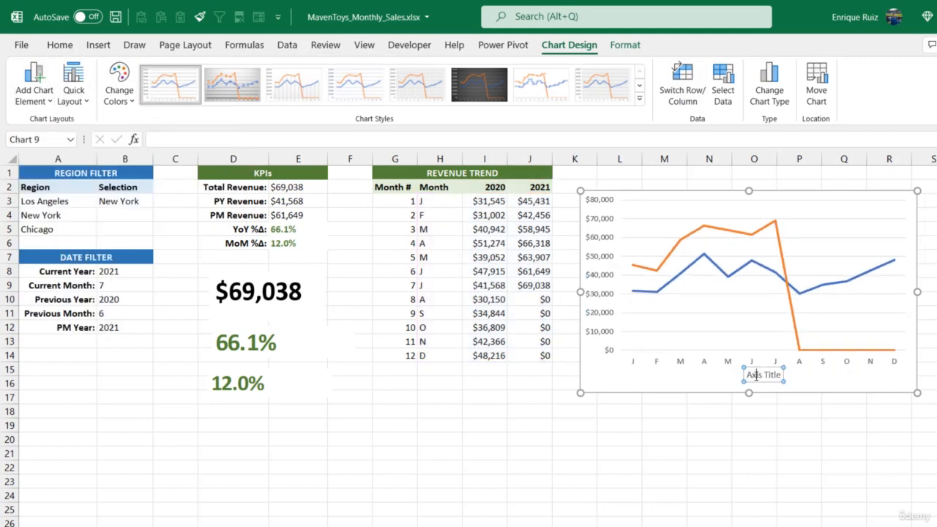
double_click(757, 376)
triple_click(756, 376)
type("Month")
Add a primary vertical axis title to the chart reading "Revenue".
left_click(34, 81)
mouse_move(58, 143)
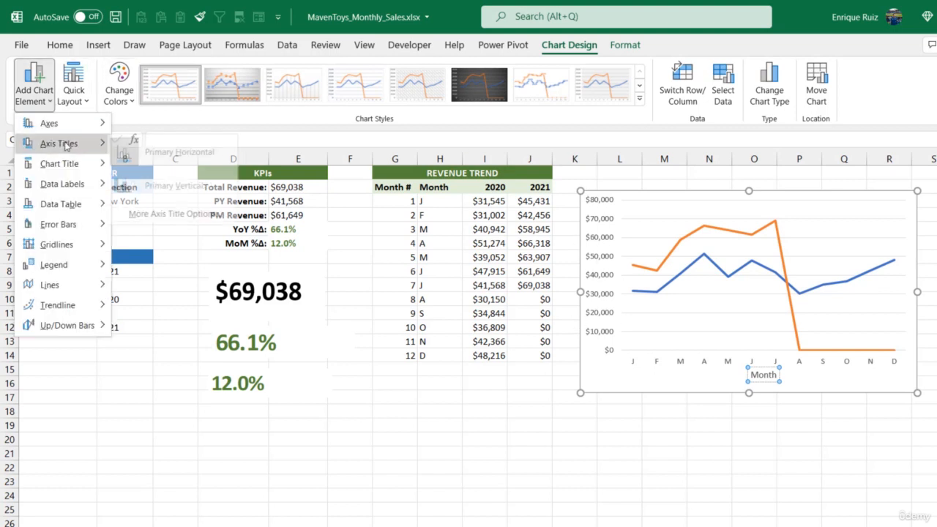
left_click(179, 185)
left_click(596, 269)
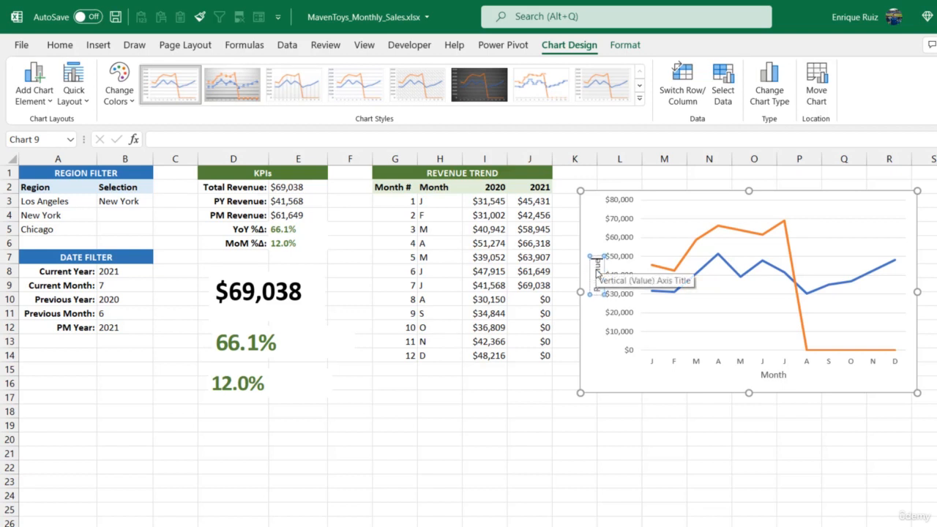
left_click(598, 370)
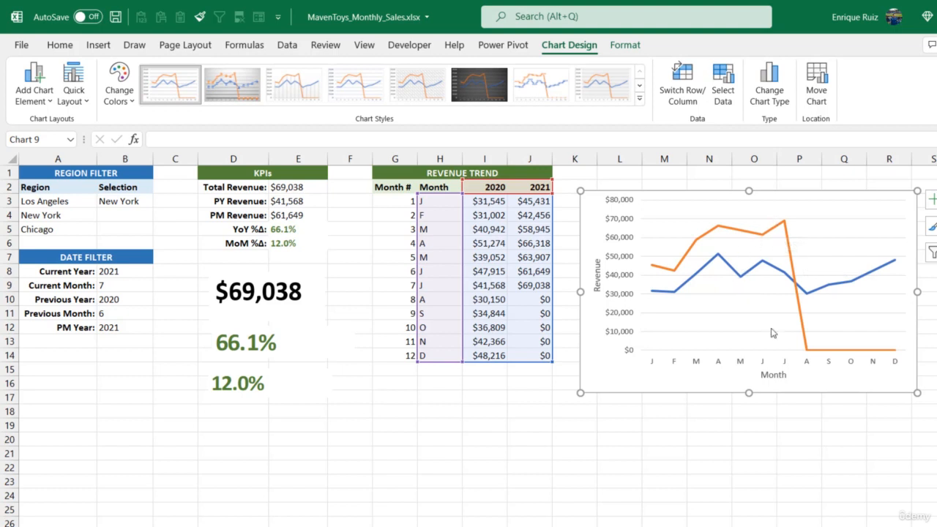
Add a legend on the right side of the chart and delete the horizontal gridlines.
left_click(48, 86)
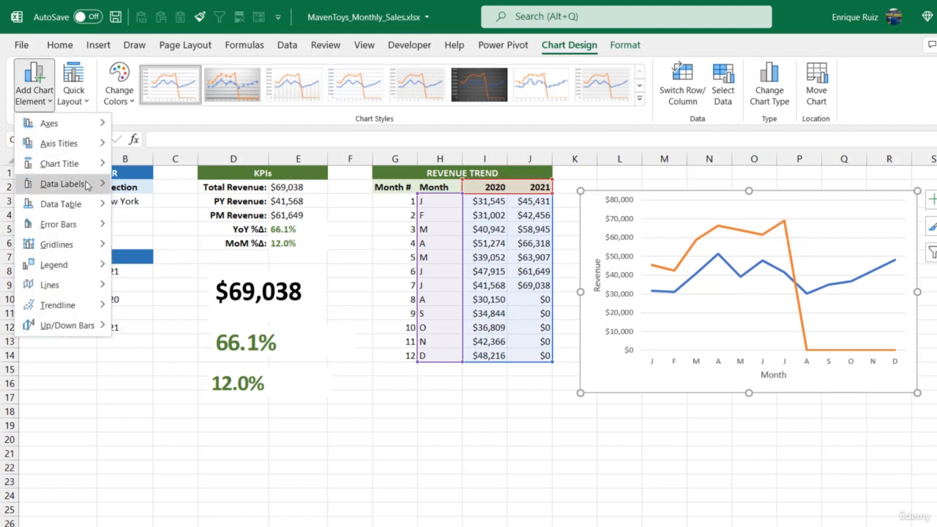
mouse_move(81, 265)
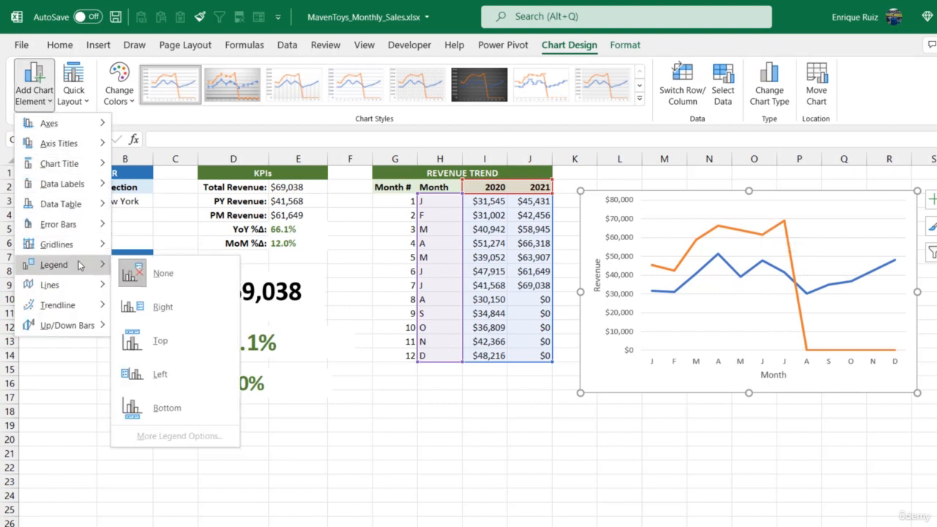
left_click(175, 306)
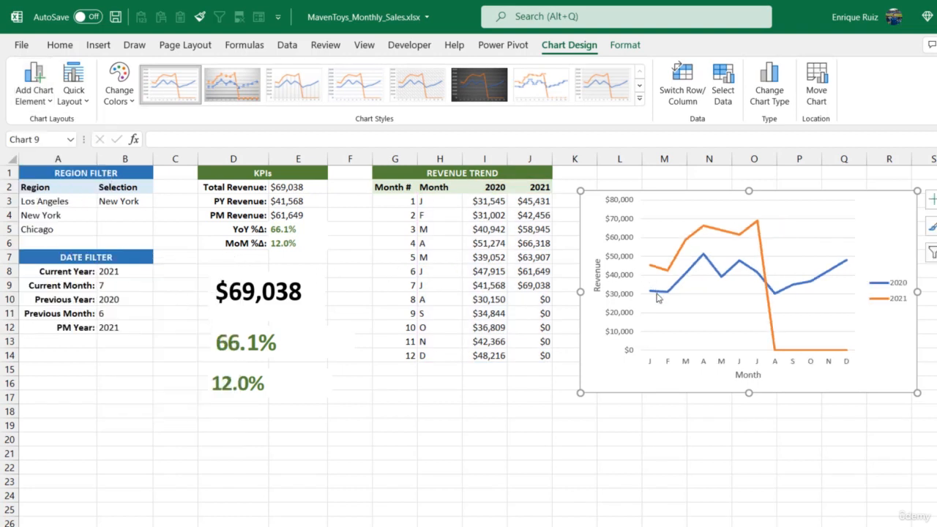
left_click(668, 312)
key("Escape")
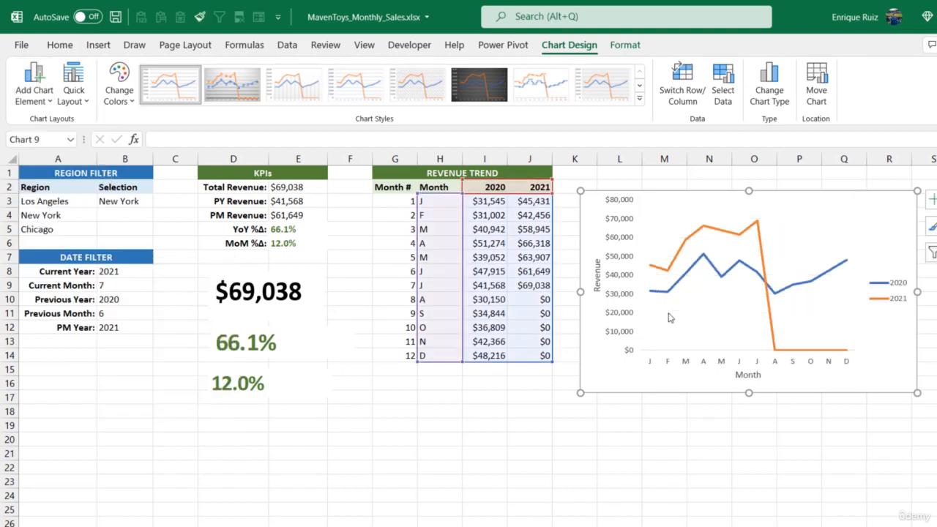
Change the shape outline of the chart area.
left_click(634, 48)
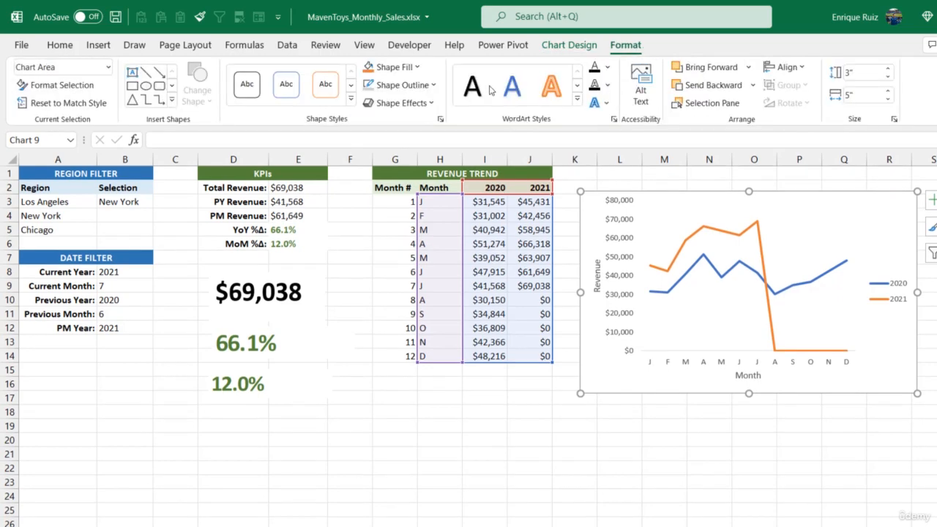
left_click(403, 85)
left_click(431, 307)
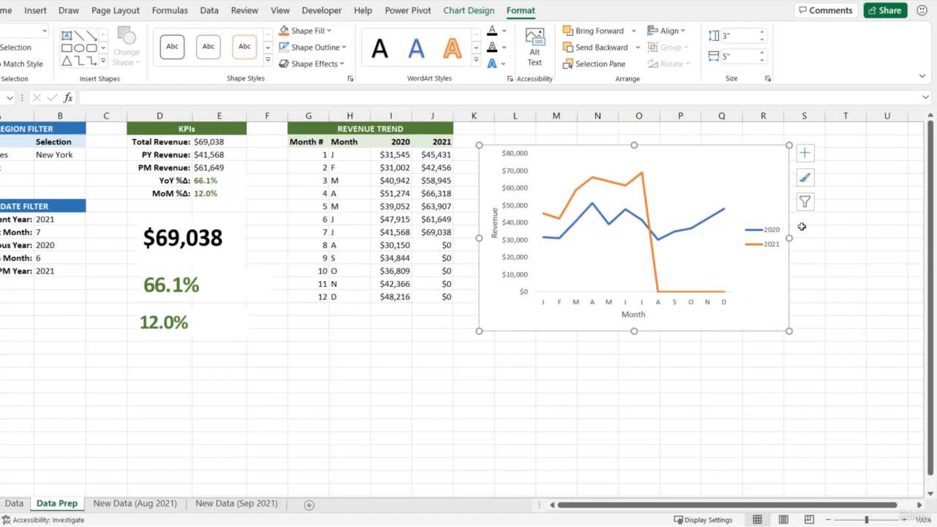
Allow the legend to overlap the chart and move it to the upper-right corner of the plot area.
left_click(770, 234)
right_click(763, 236)
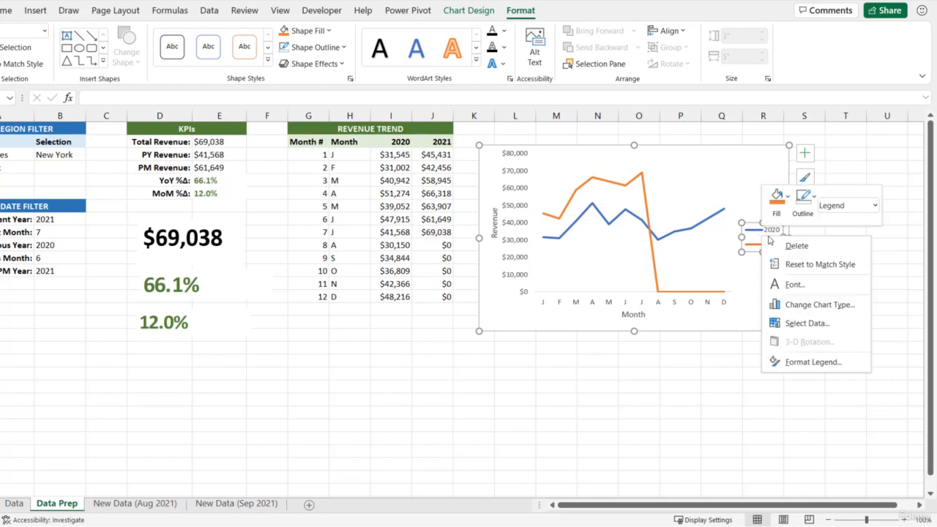
left_click(808, 362)
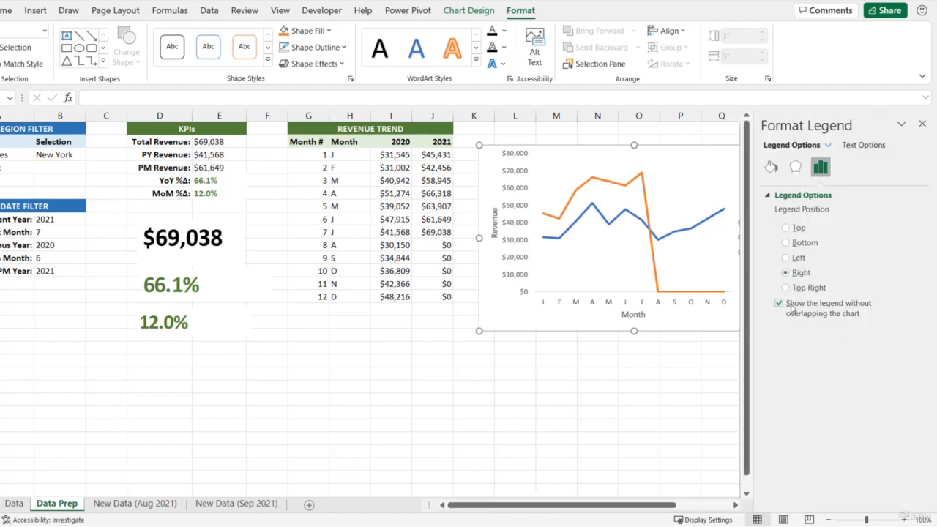
left_click_drag(610, 497, 637, 497)
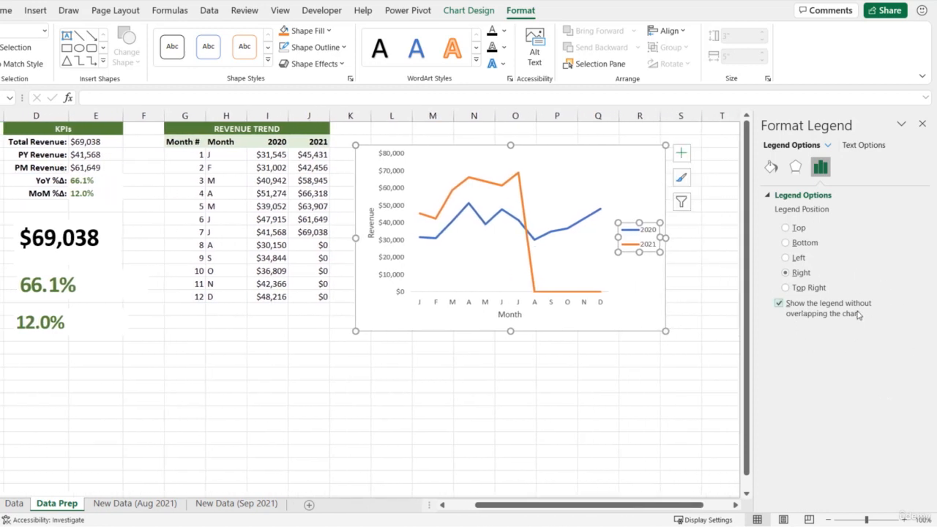
left_click(779, 305)
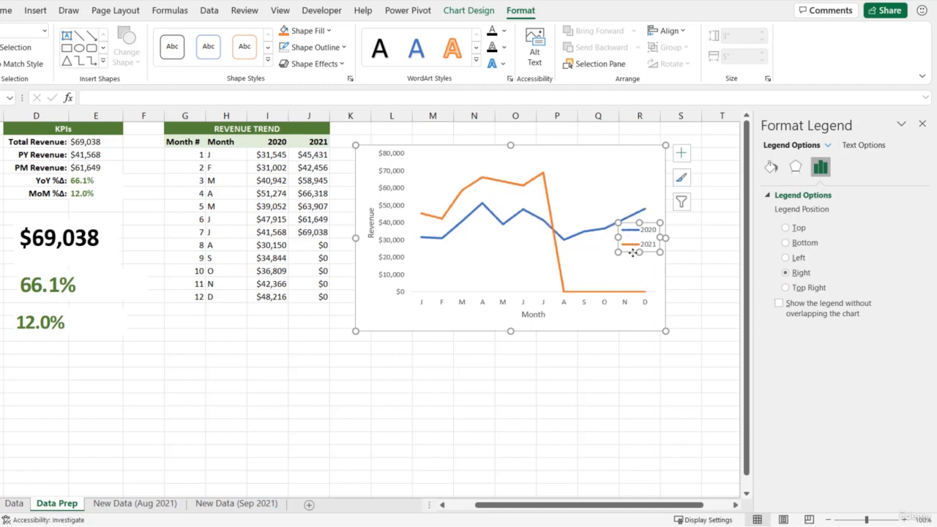
left_click_drag(633, 253, 627, 187)
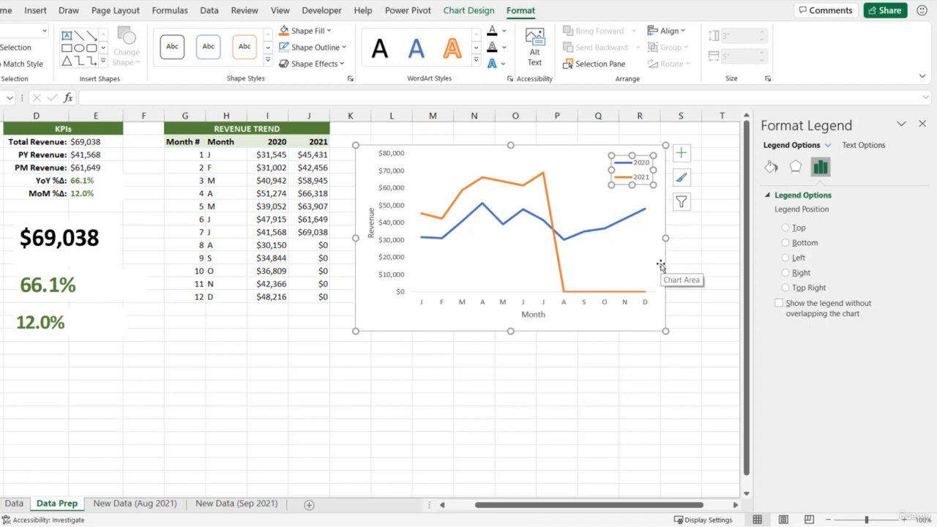
left_click(922, 124)
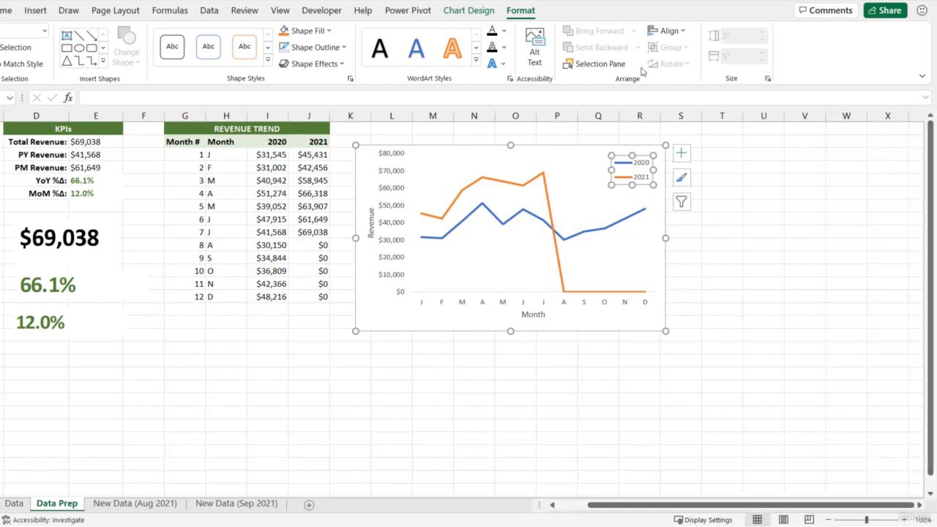
Give the vertical revenue axis the custom number format $#,##0,"K" to show its values in thousands.
left_click(393, 176)
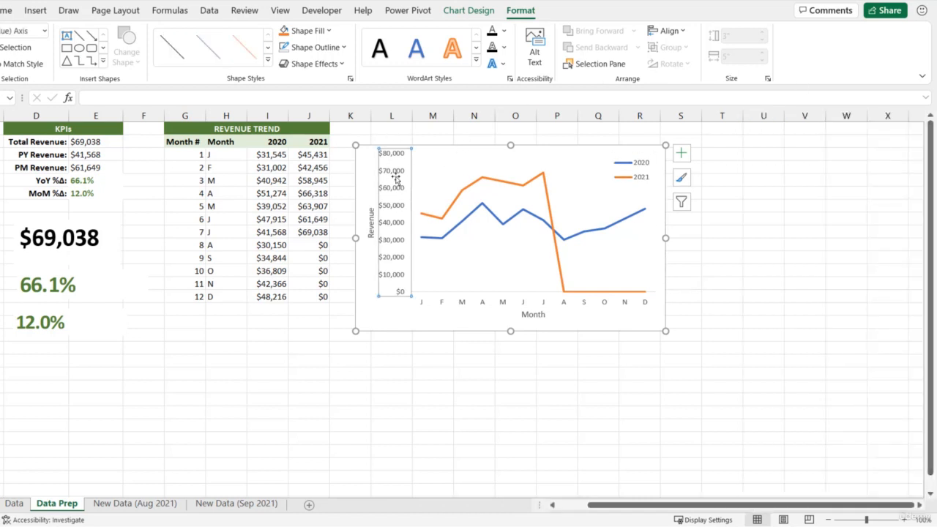
right_click(398, 176)
left_click(479, 337)
left_click(775, 195)
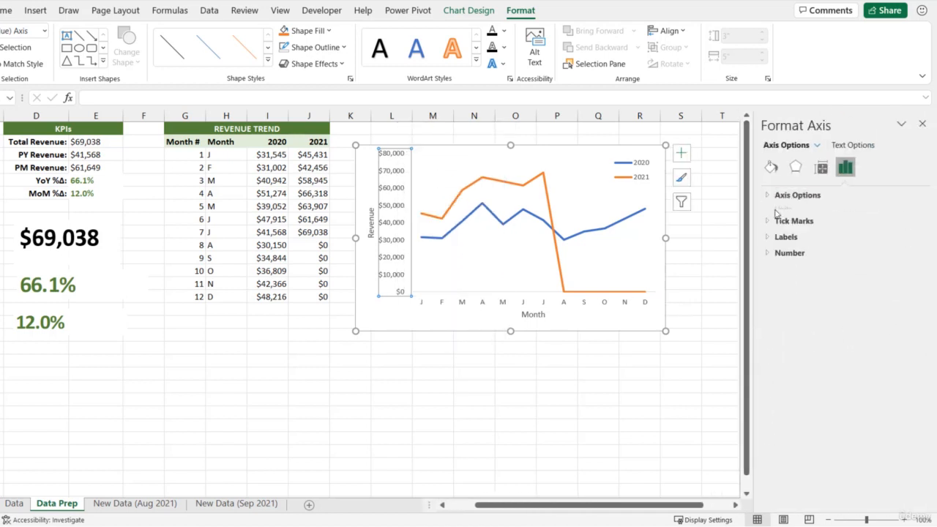
left_click(773, 242)
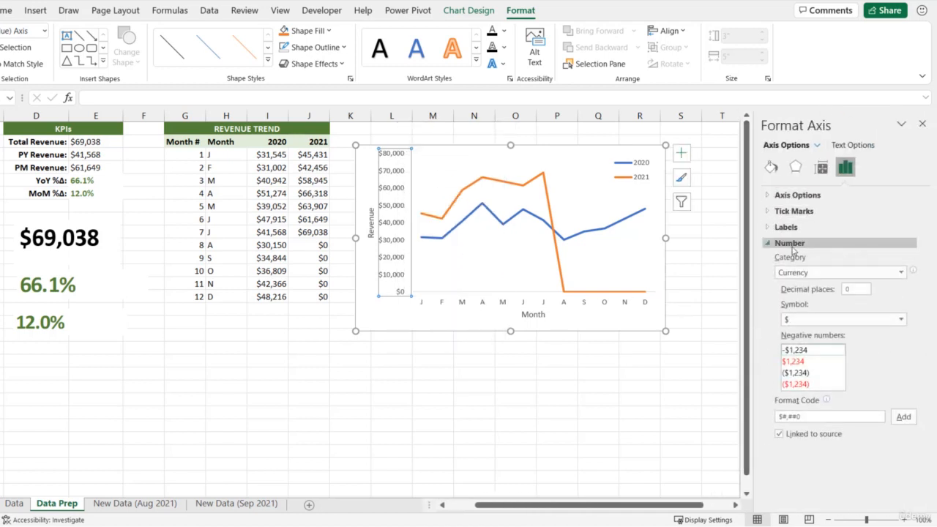
left_click(901, 273)
left_click(827, 421)
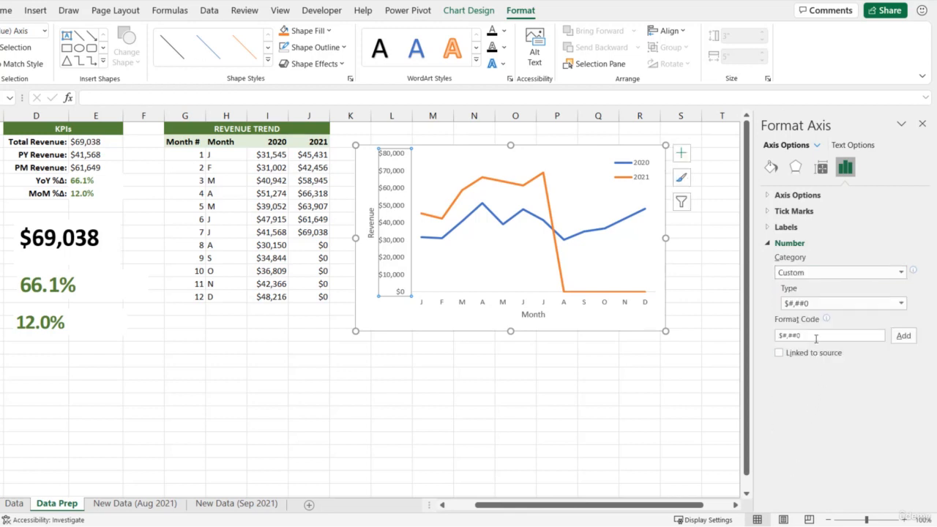
left_click(817, 338)
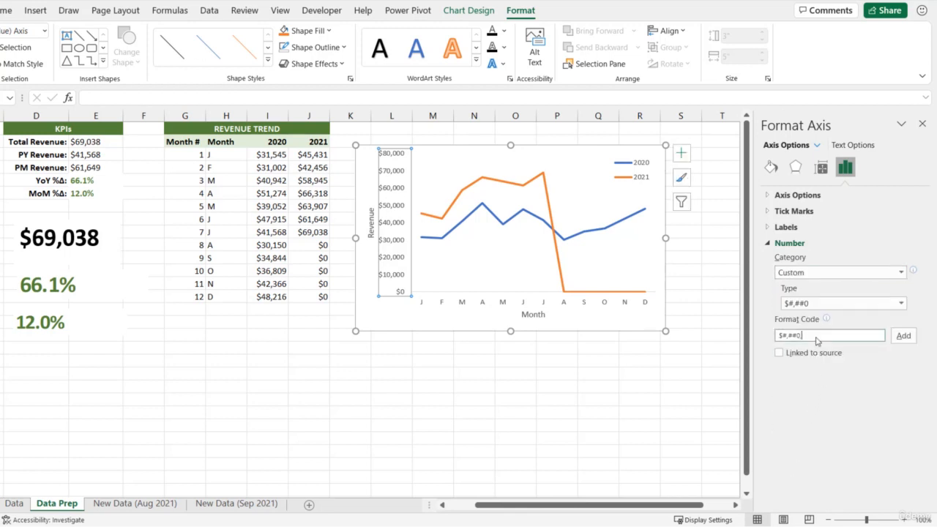
type(",\"K")
left_click(903, 336)
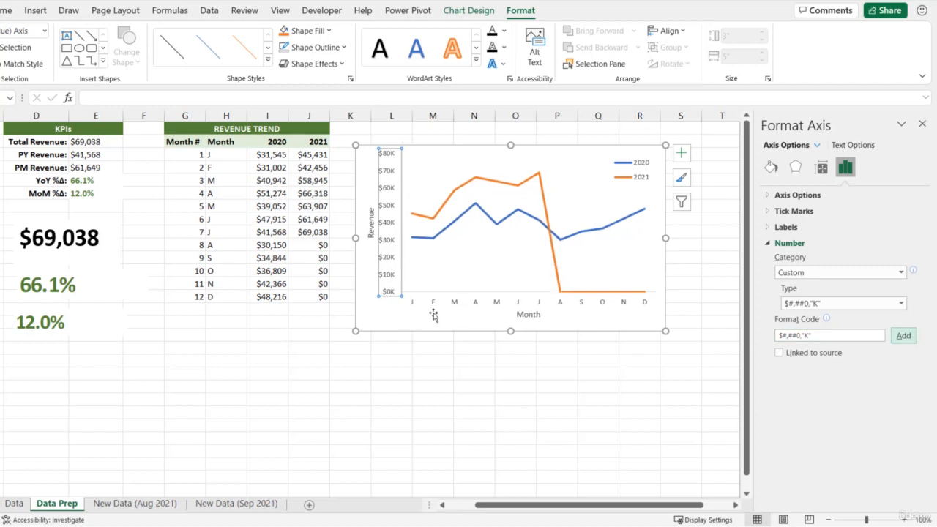
Set the vertical axis's major unit to 20000.
left_click(768, 244)
left_click(768, 195)
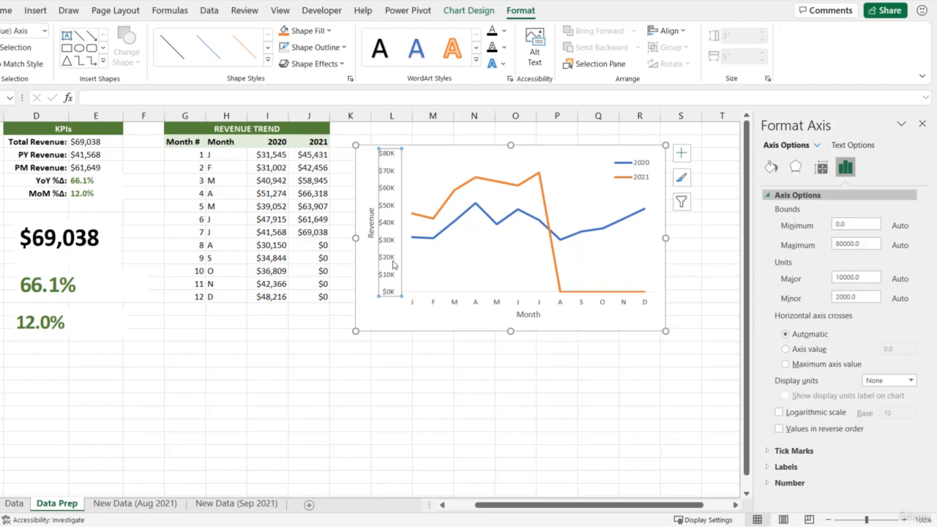
left_click(839, 277)
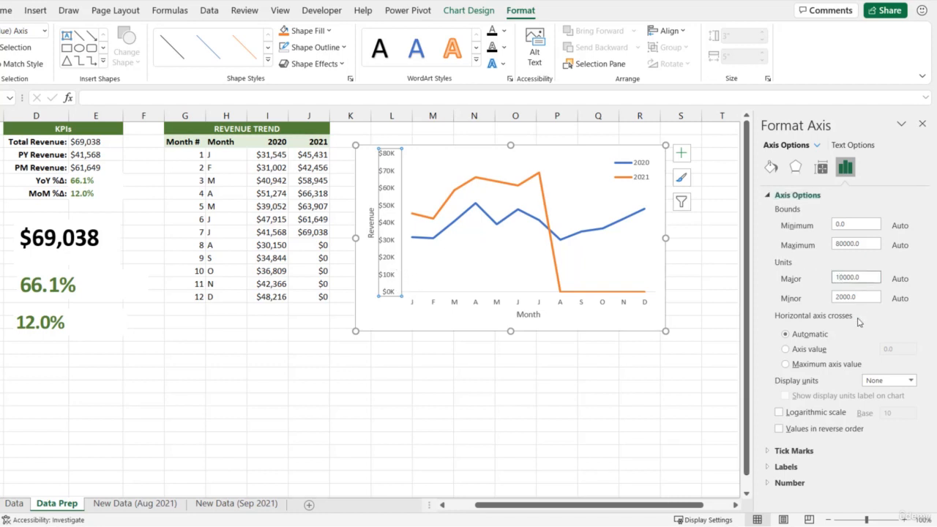
key("Return")
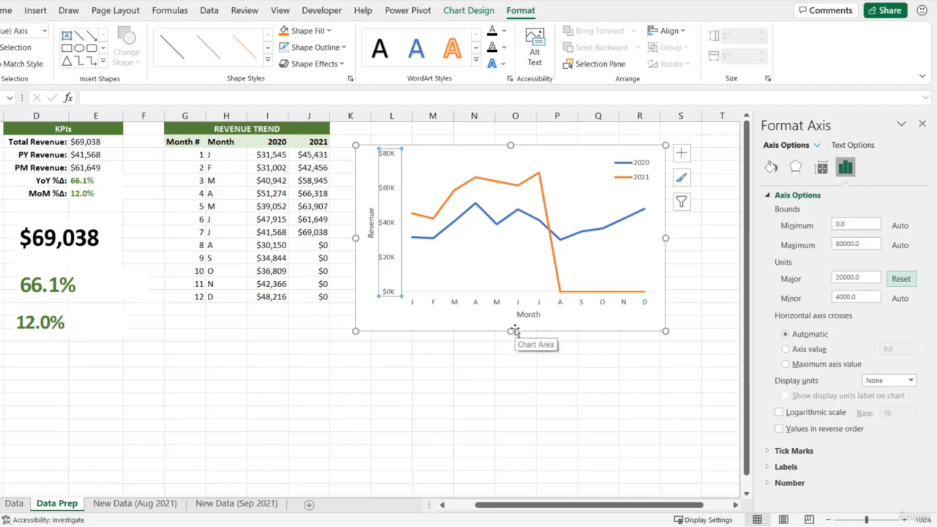
Set the vertical revenue axis's major tick marks to Outside and give the axis a gray outline.
left_click(767, 195)
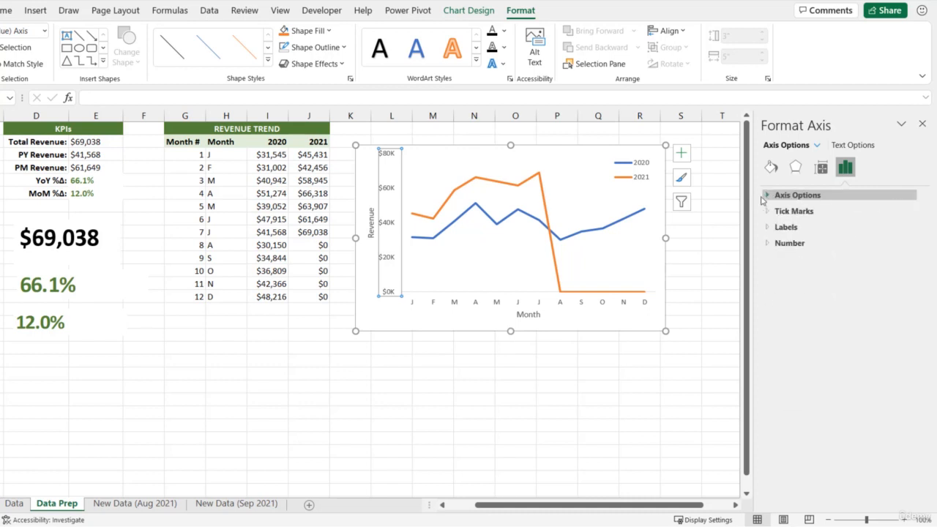
left_click(767, 211)
left_click(901, 227)
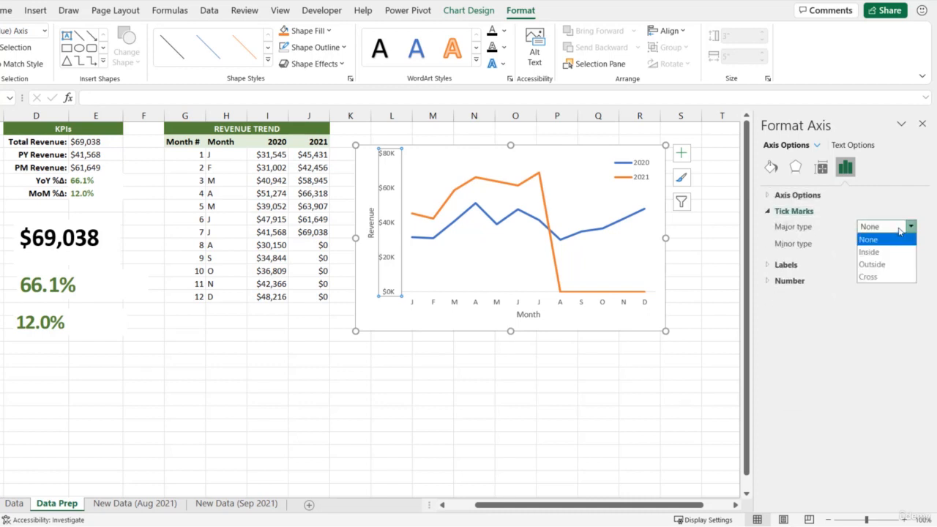
left_click(878, 265)
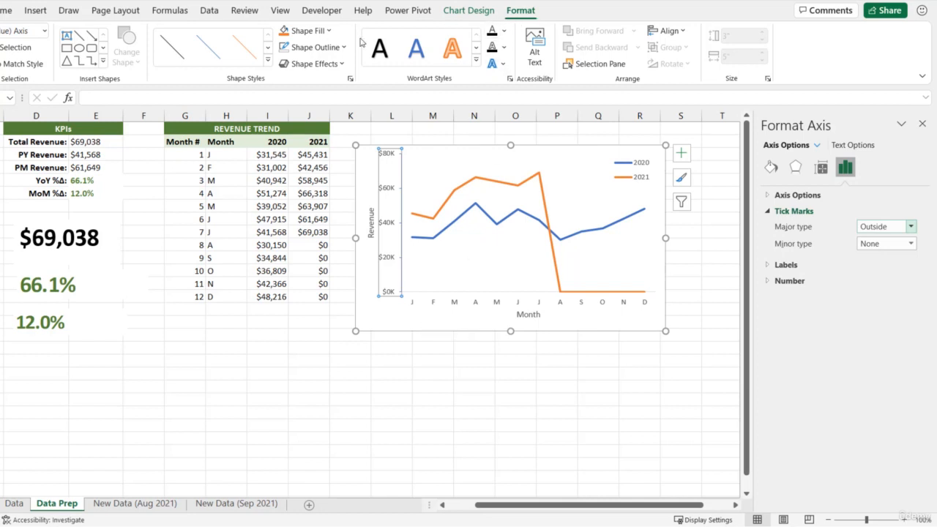
left_click(315, 47)
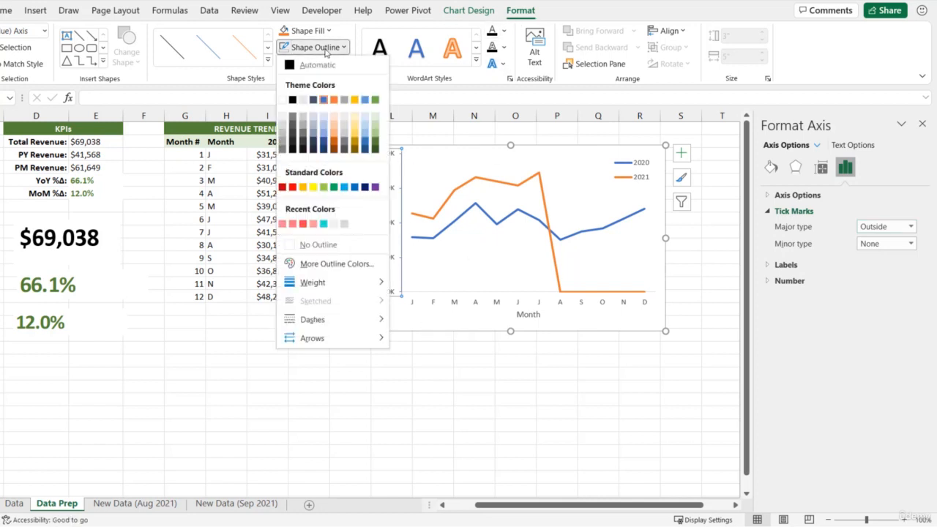
left_click(304, 121)
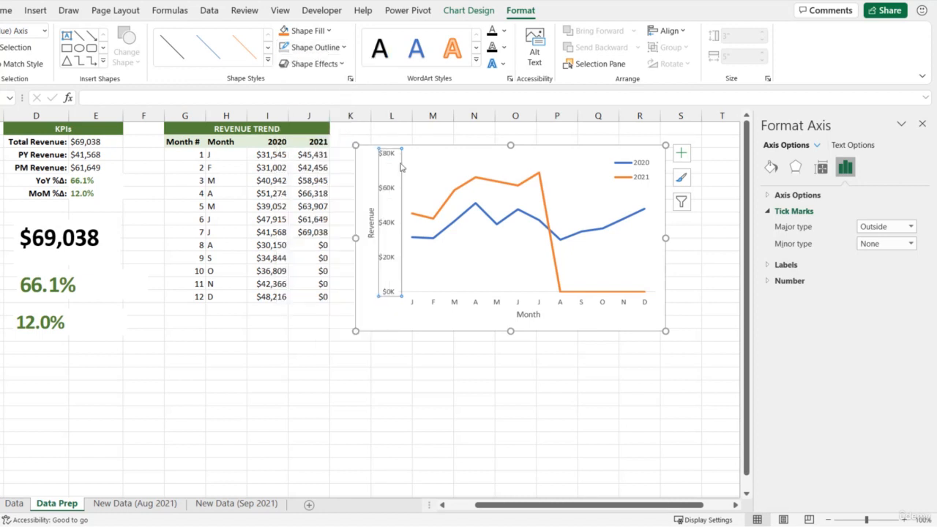
Set the horizontal month axis's major tick marks to Outside and close the axis formatting options.
left_click(472, 304)
left_click(477, 306)
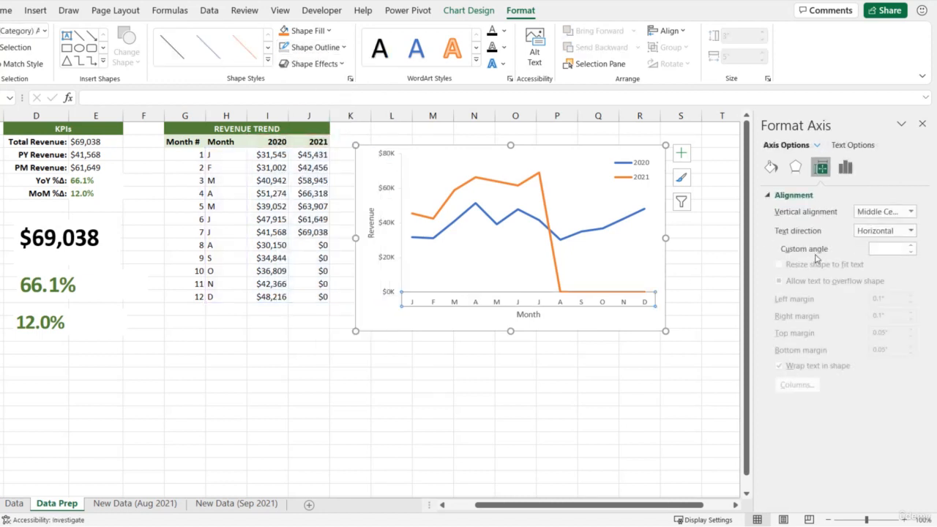
left_click(793, 195)
left_click(846, 168)
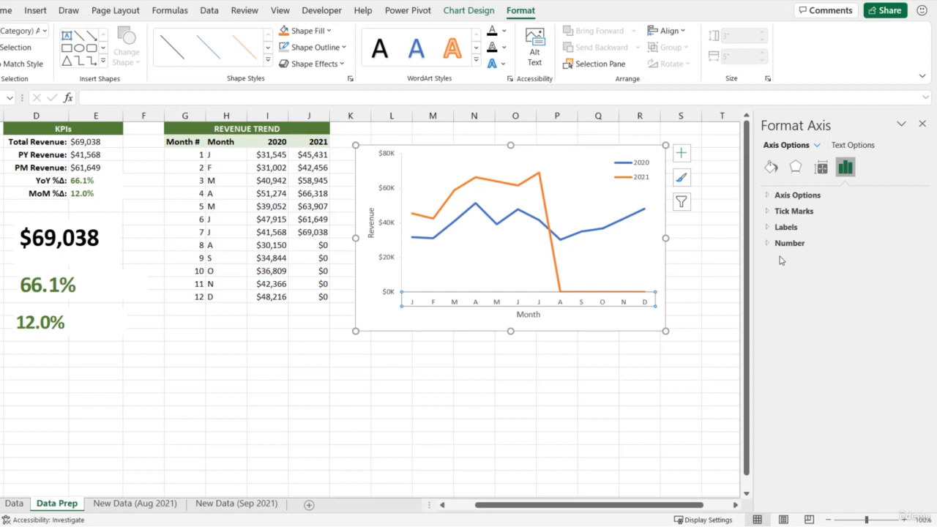
left_click(794, 212)
left_click(911, 242)
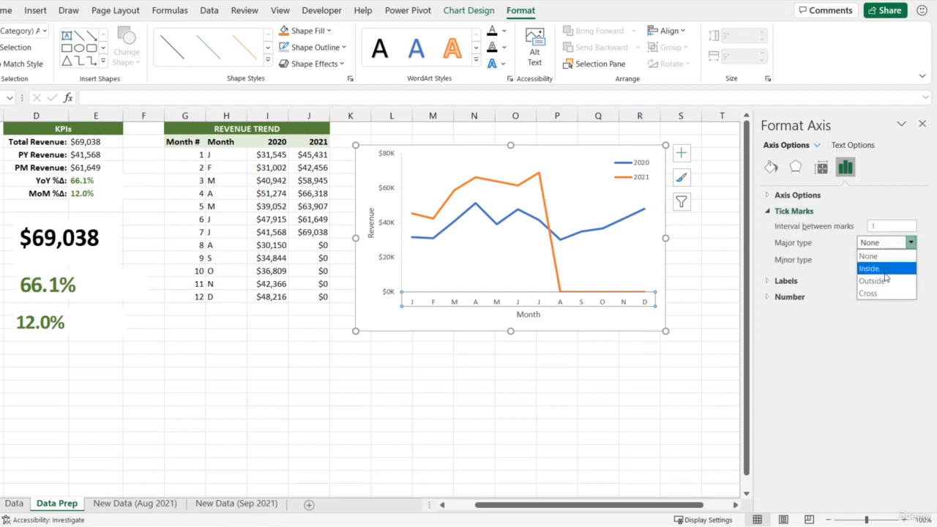
left_click(886, 280)
left_click(923, 124)
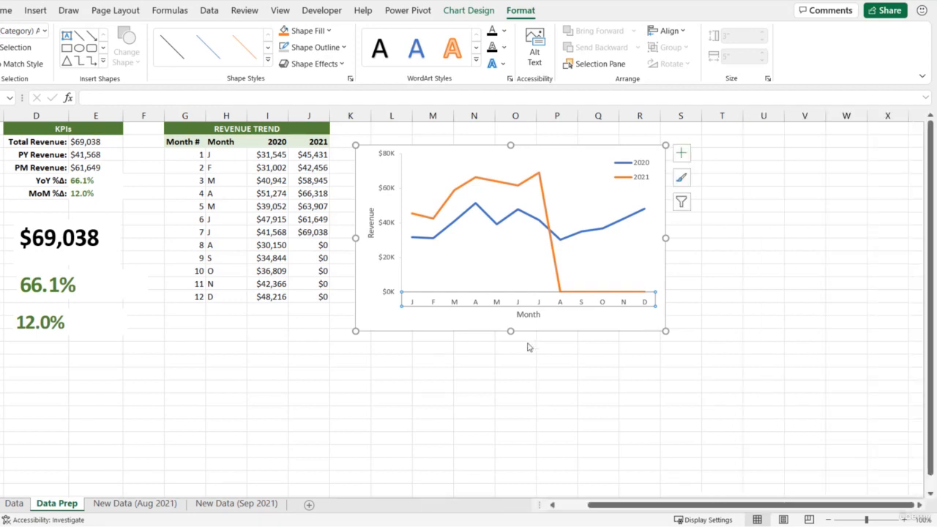
Move the Month title to the left end of the horizontal axis and the Revenue title to the top of the vertical axis.
left_click(529, 319)
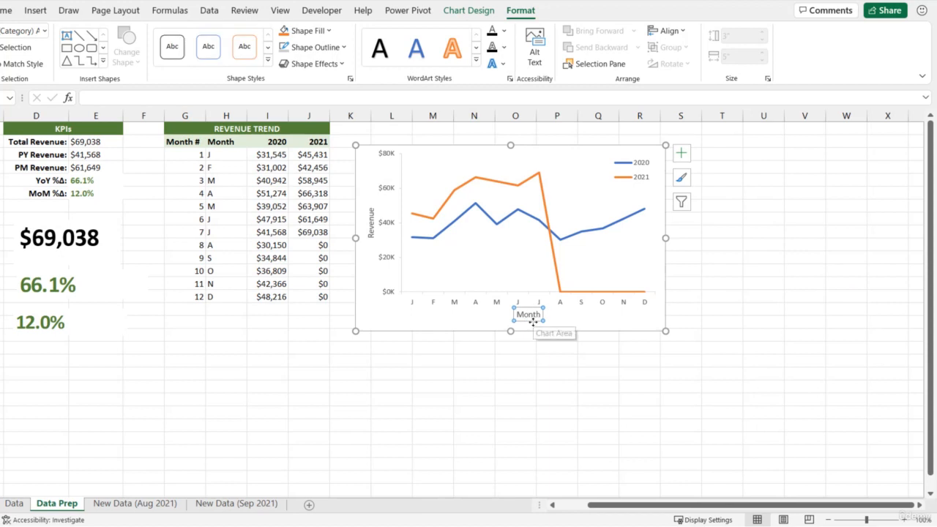
left_click_drag(530, 327, 428, 324)
left_click(370, 230)
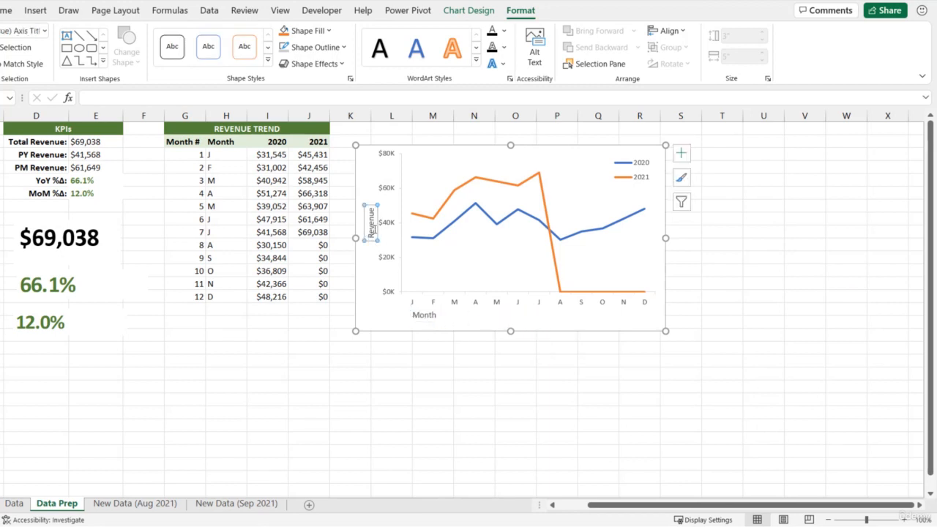
left_click_drag(377, 230, 377, 175)
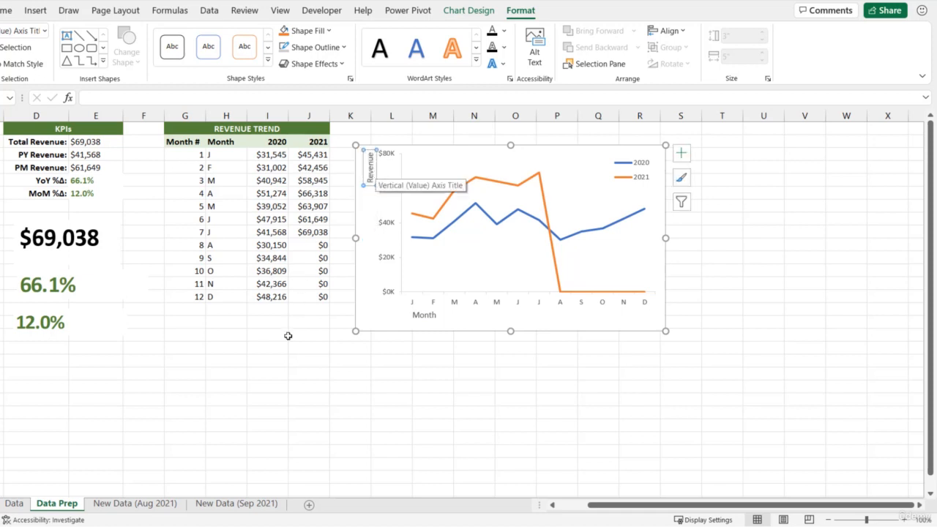
left_click(286, 335)
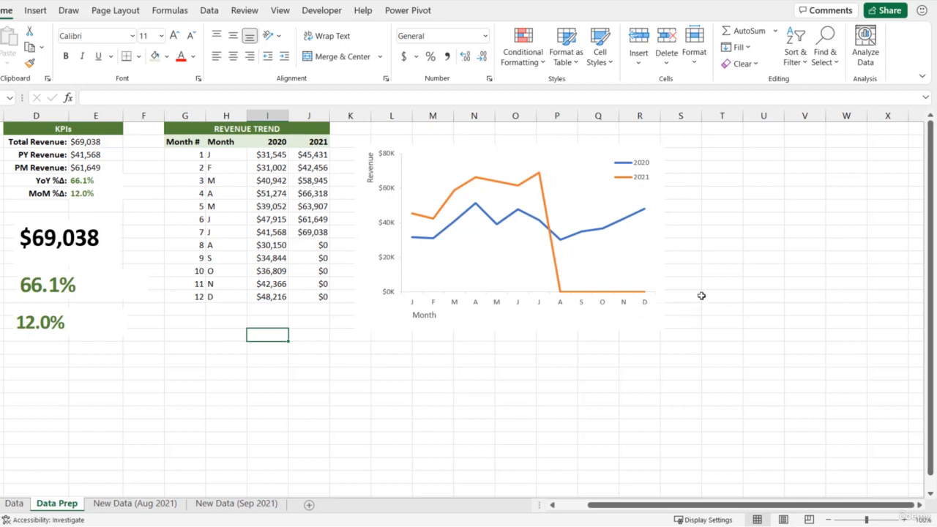
Try clearing the August to December 2021 revenue cells to test the line chart, and restore their formulas.
left_click_drag(310, 245, 314, 296)
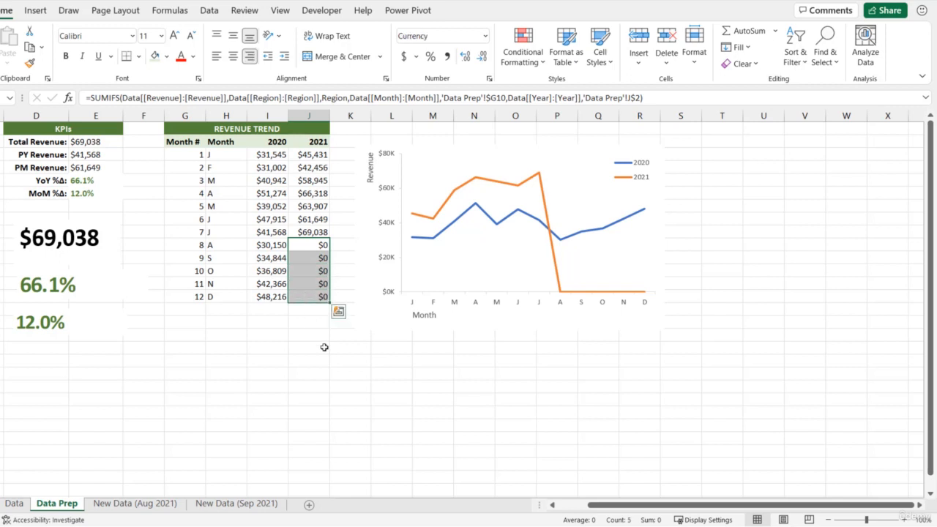
key("Delete")
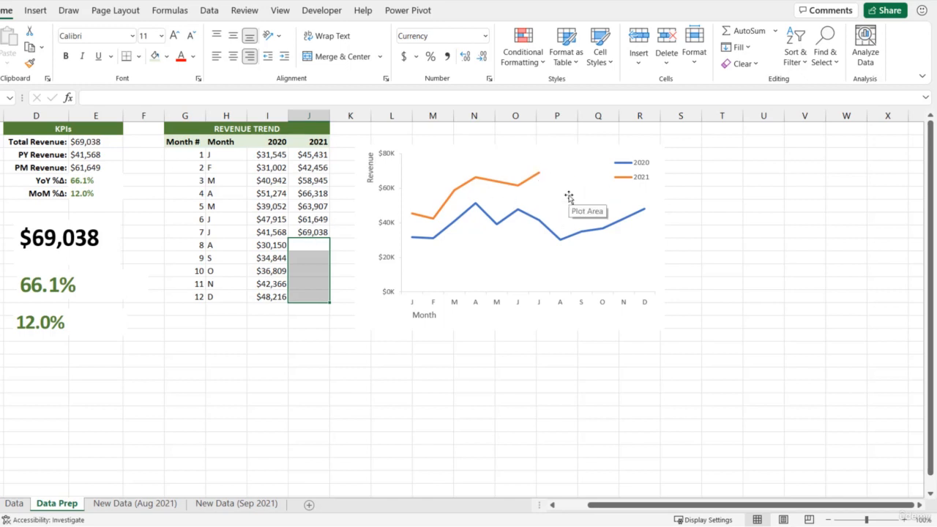
key("ctrl+v")
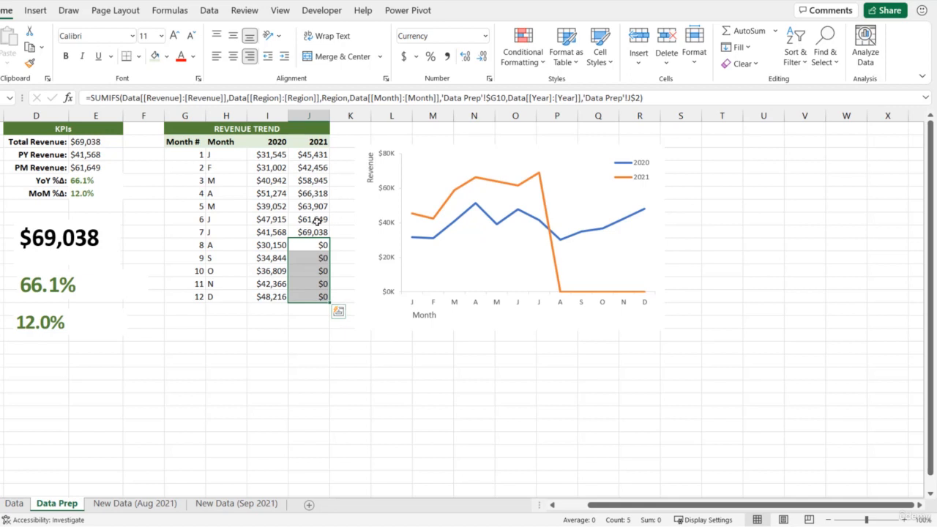
left_click(309, 322)
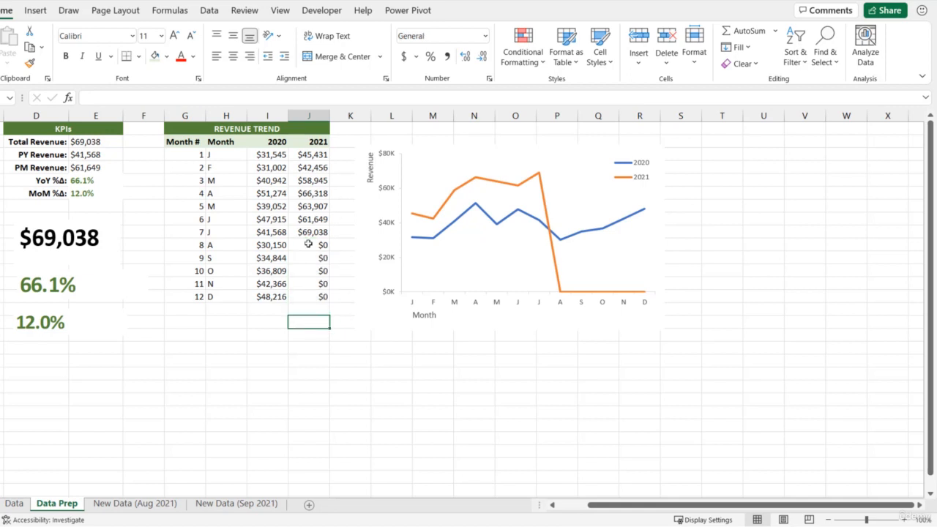